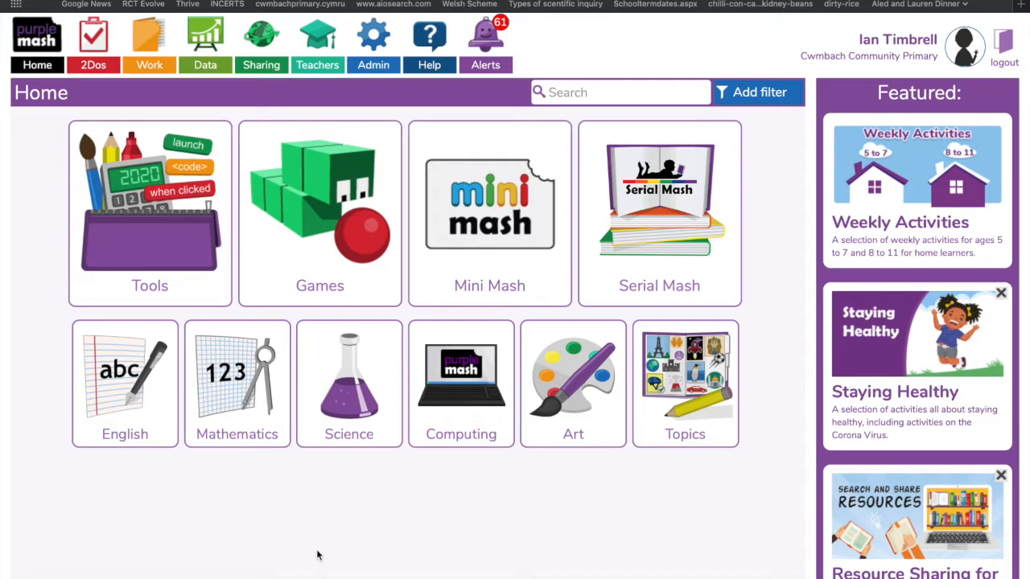
Step: Open the 2Do It Yourself collection from the Tools area
left_click(144, 216)
scroll(705, 396, "down", 5)
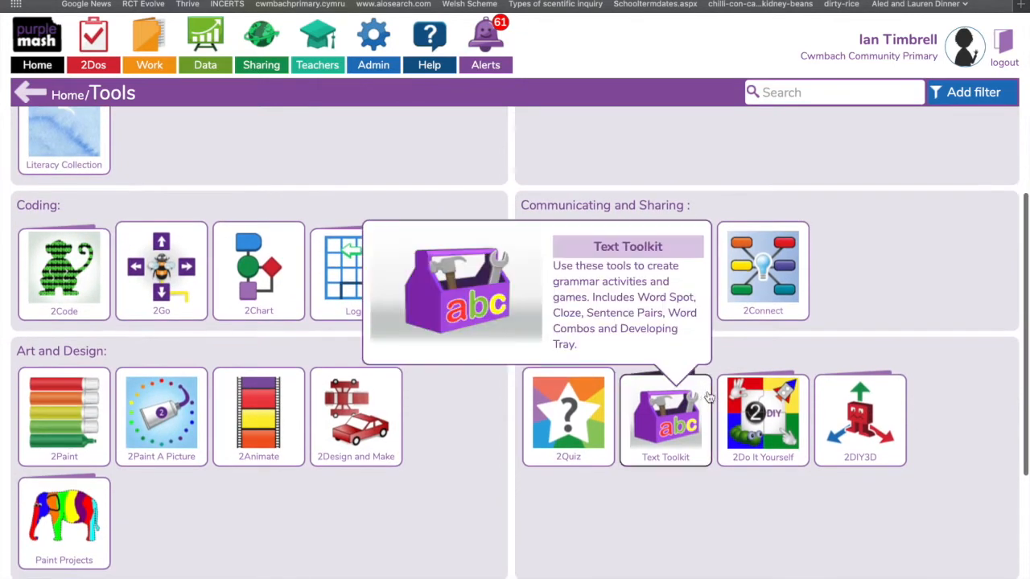
mouse_move(768, 424)
mouse_move(581, 435)
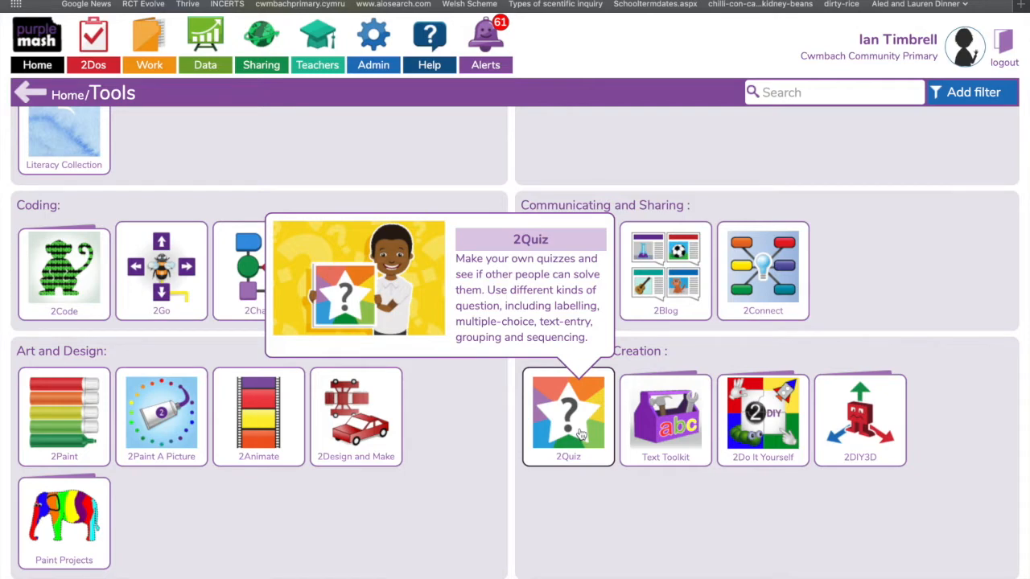
left_click(779, 414)
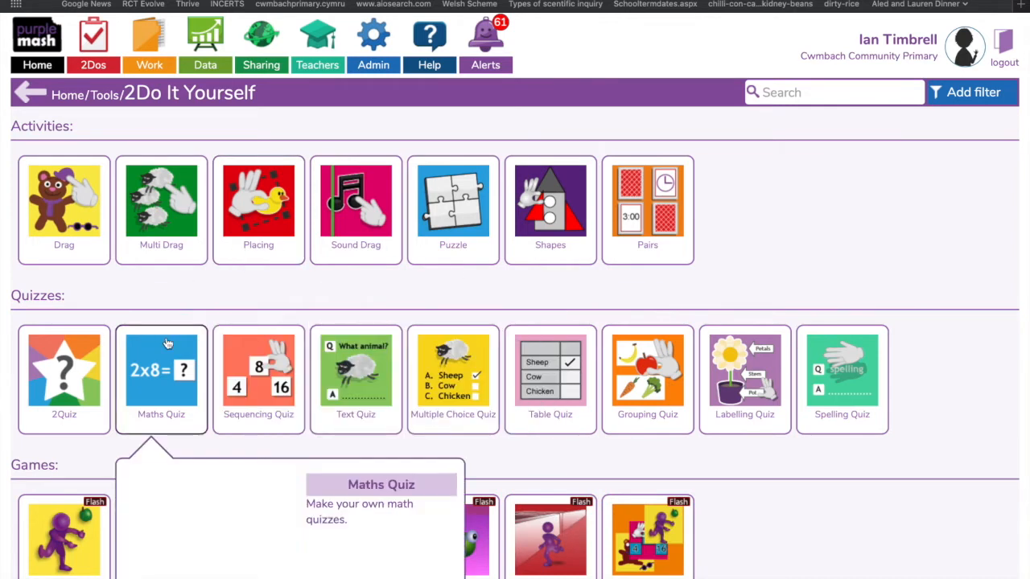
Step: Look over the available quiz types and launch the 2Quiz app
mouse_move(440, 374)
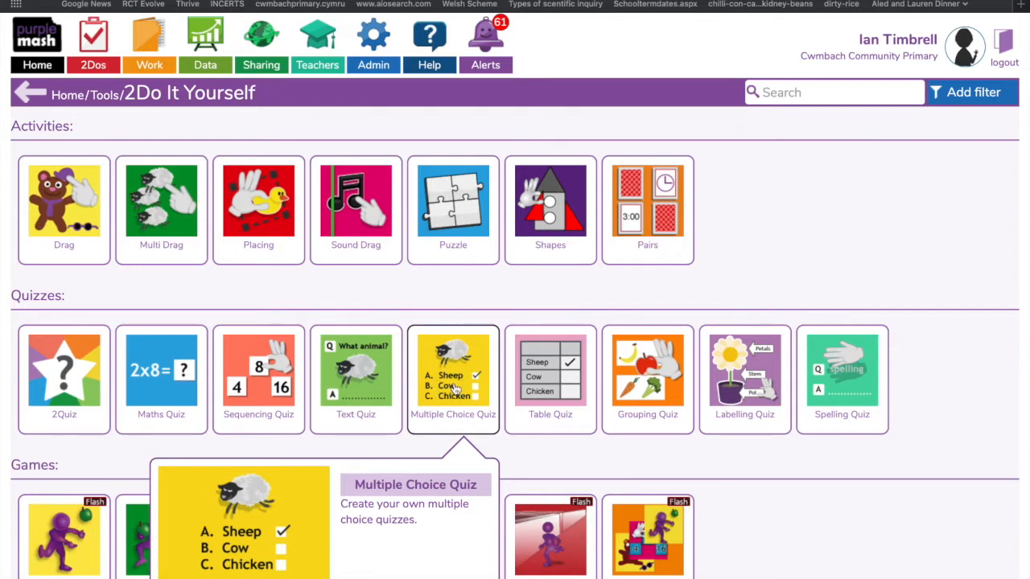
mouse_move(659, 386)
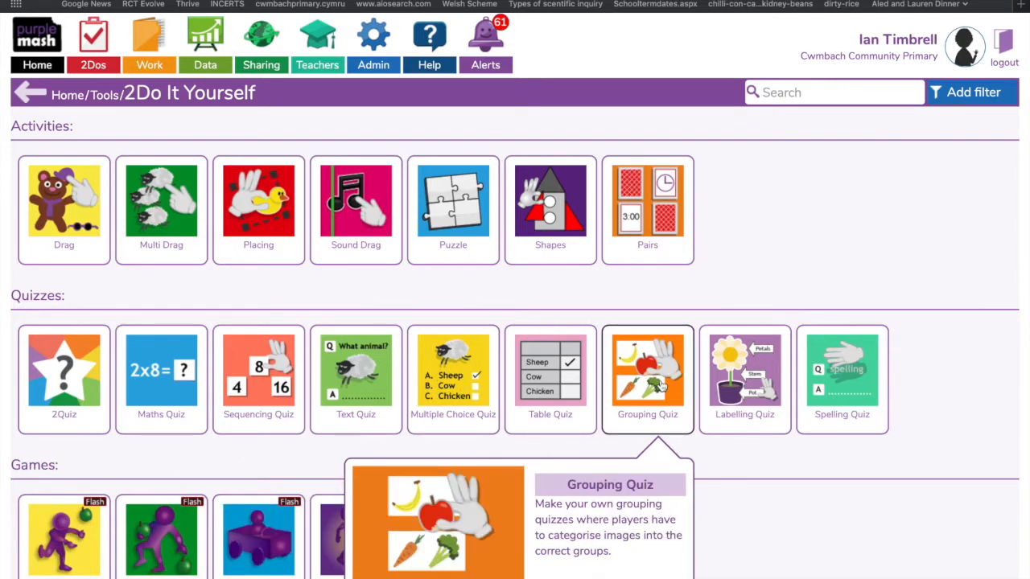
mouse_move(783, 368)
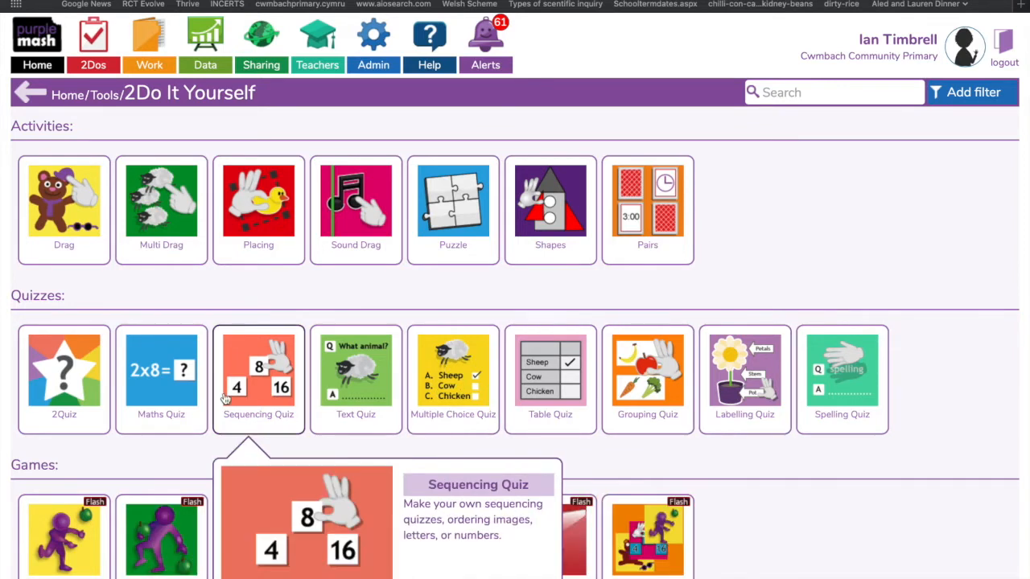
mouse_move(69, 390)
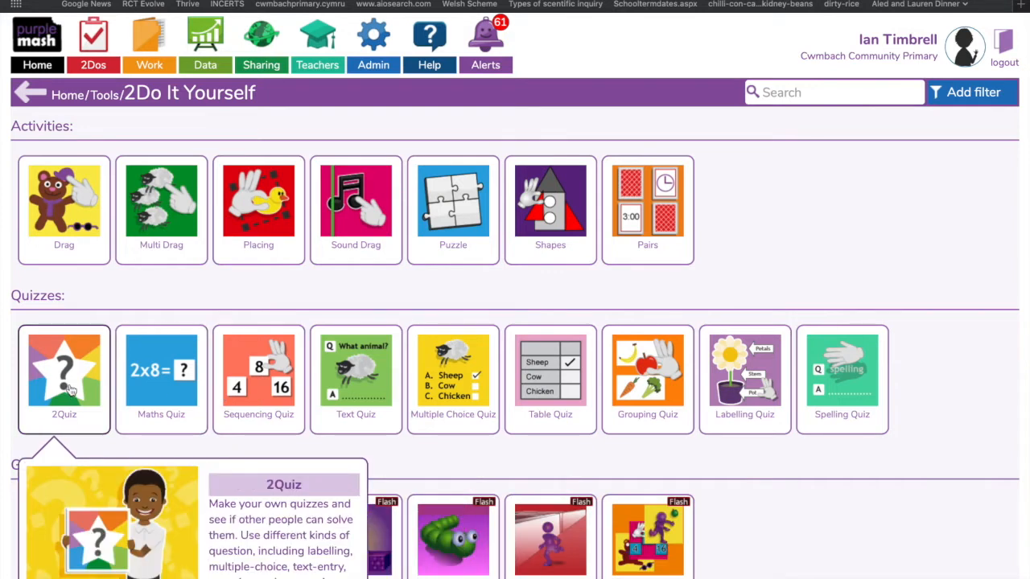
left_click(69, 389)
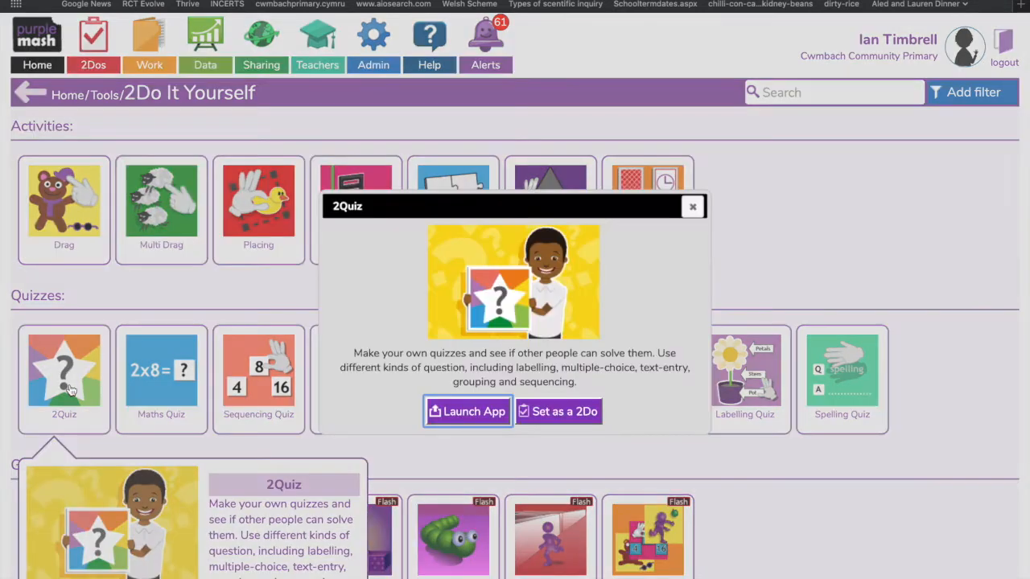
left_click(472, 412)
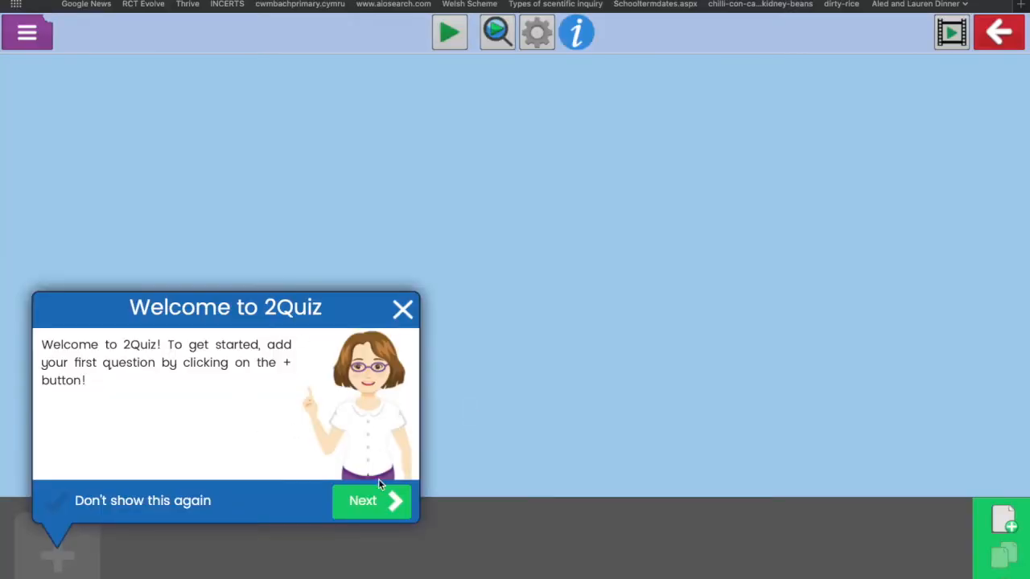
Step: Dismiss the welcome guidance and add a multiple-choice question to the quiz
left_click(382, 504)
left_click(966, 465)
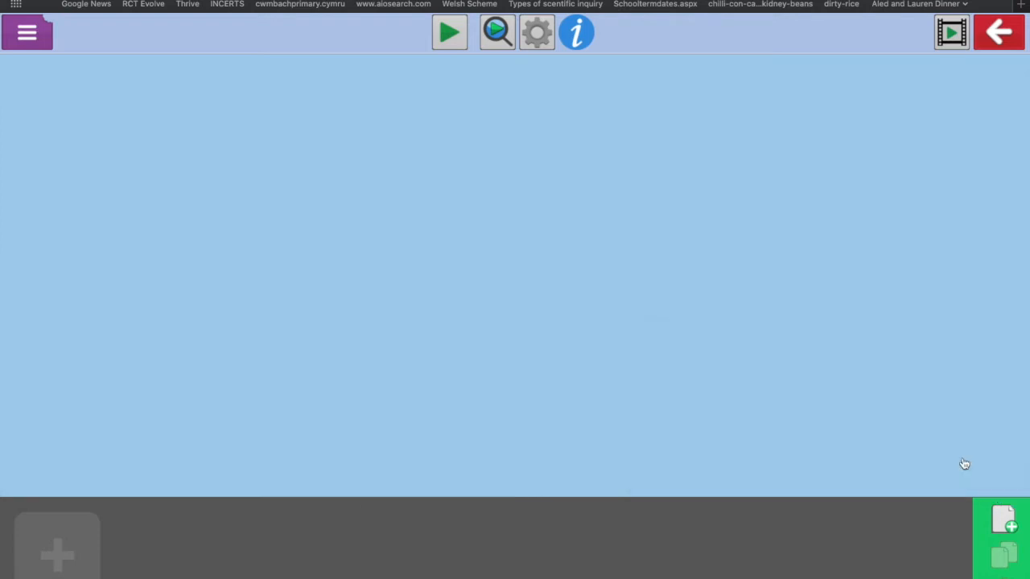
left_click(463, 84)
left_click(58, 550)
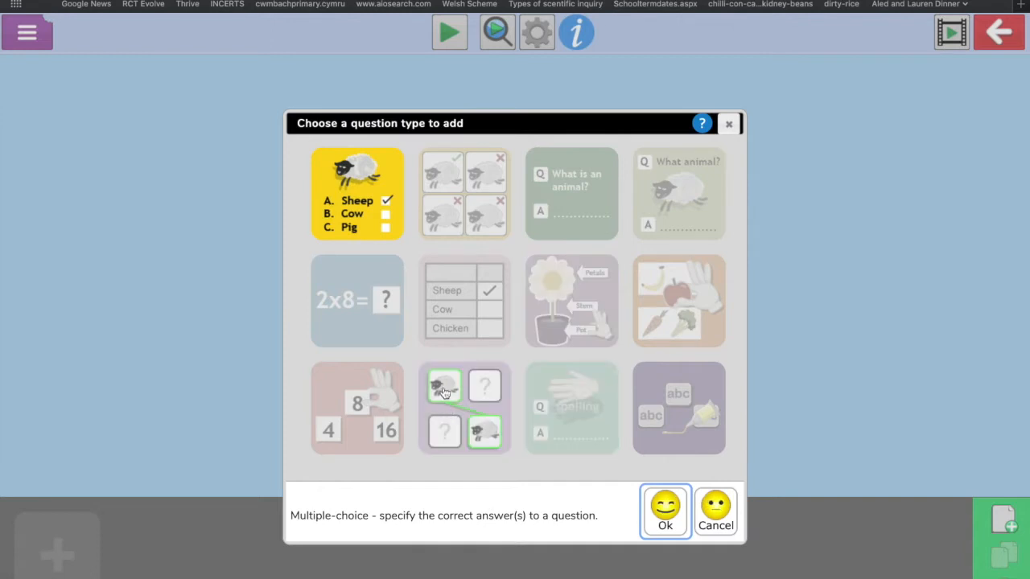
left_click(661, 508)
Step: Enter the question text "What is Lila's father's name?"
left_click(359, 192)
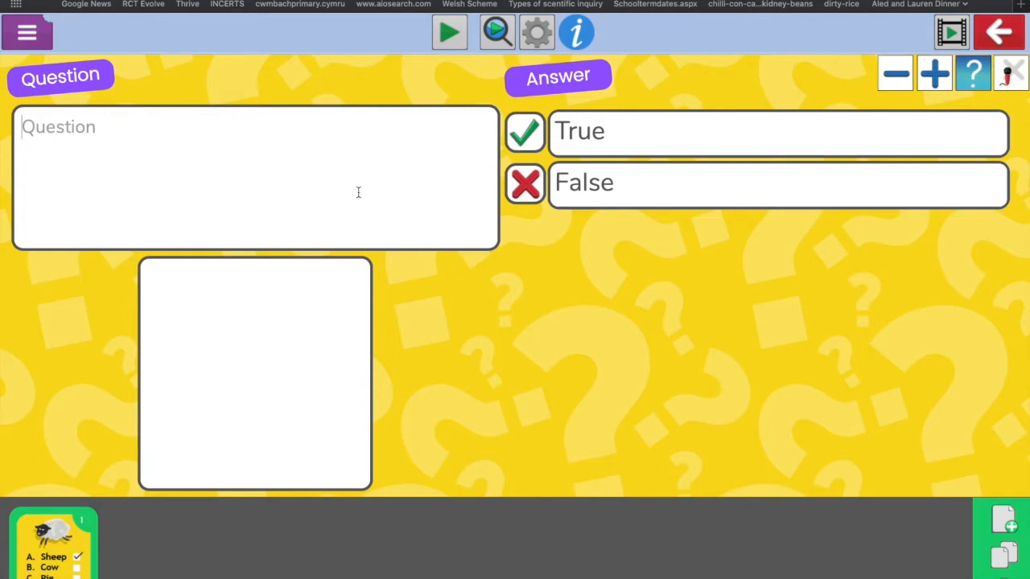
type("What i")
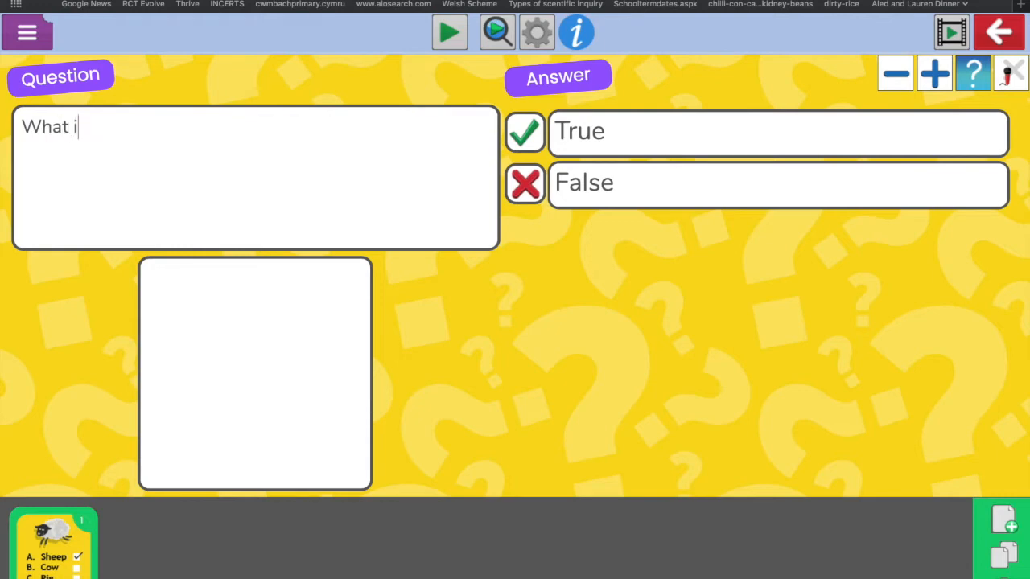
type("s Lila's father's name?")
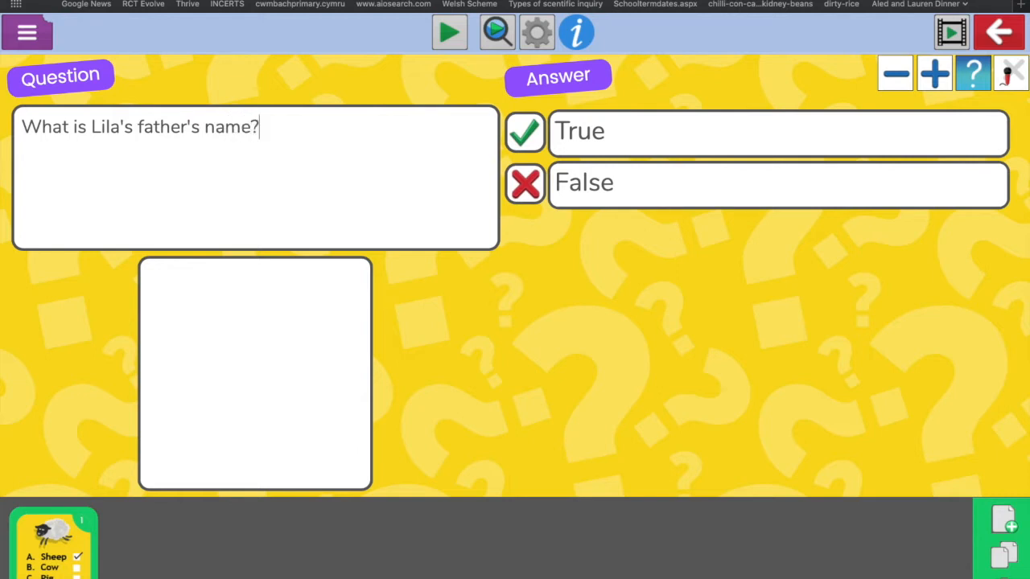
Step: Replace the first answer option's text with "Lalchand"
left_click(673, 139)
key("BackSpace")
key("BackSpace")
key("BackSpace")
key("BackSpace")
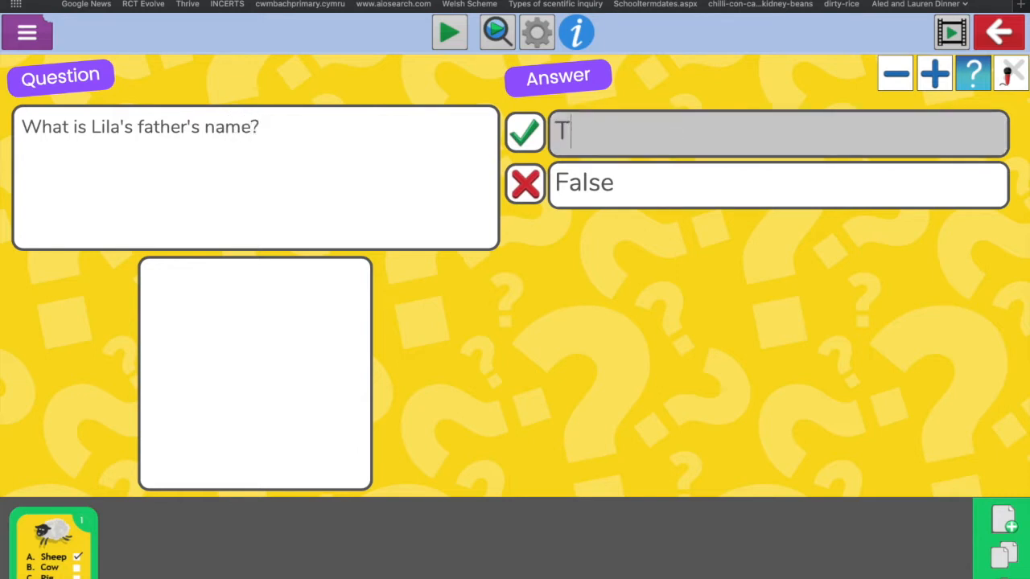
type("Lalchand")
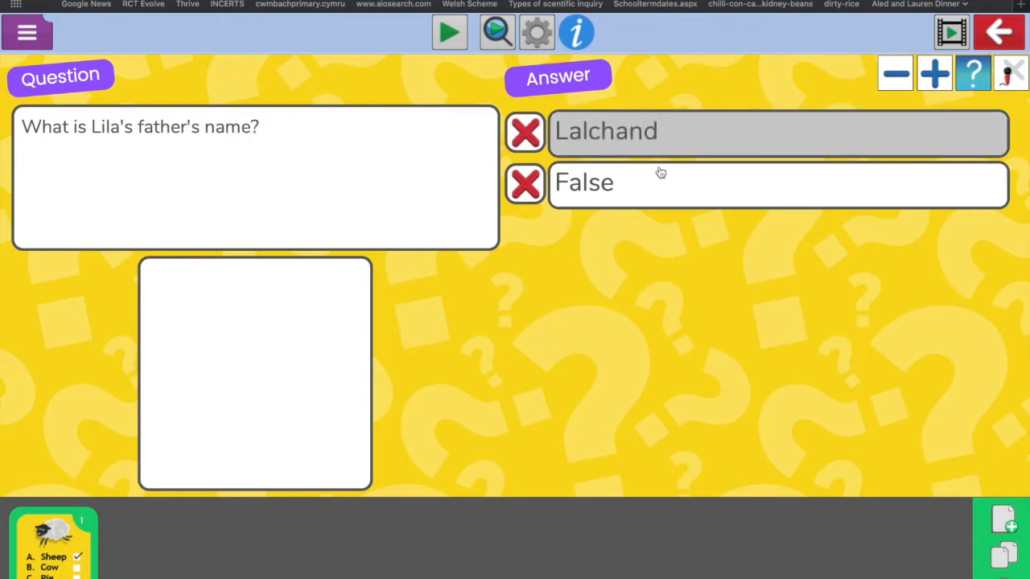
Step: Replace the second answer option's text with "Chulak" and mark "Lalchand" as the correct answer
left_click(658, 165)
type("Chula")
key("BackSpace")
key("BackSpace")
key("BackSpace")
key("BackSpace")
key("BackSpace")
key("BackSpace")
key("BackSpace")
key("BackSpace")
key("BackSpace")
key("BackSpace")
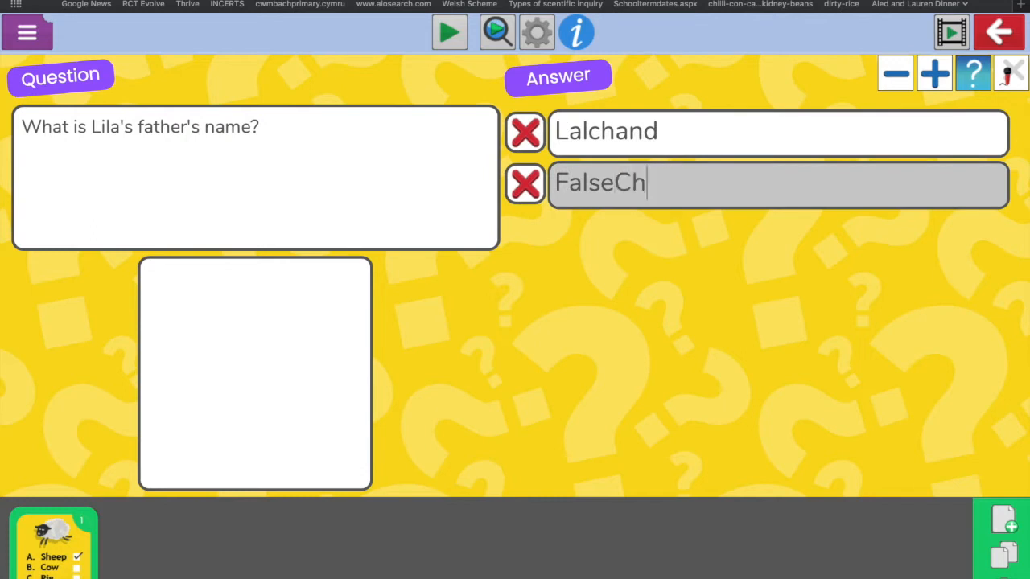
type("Chulak")
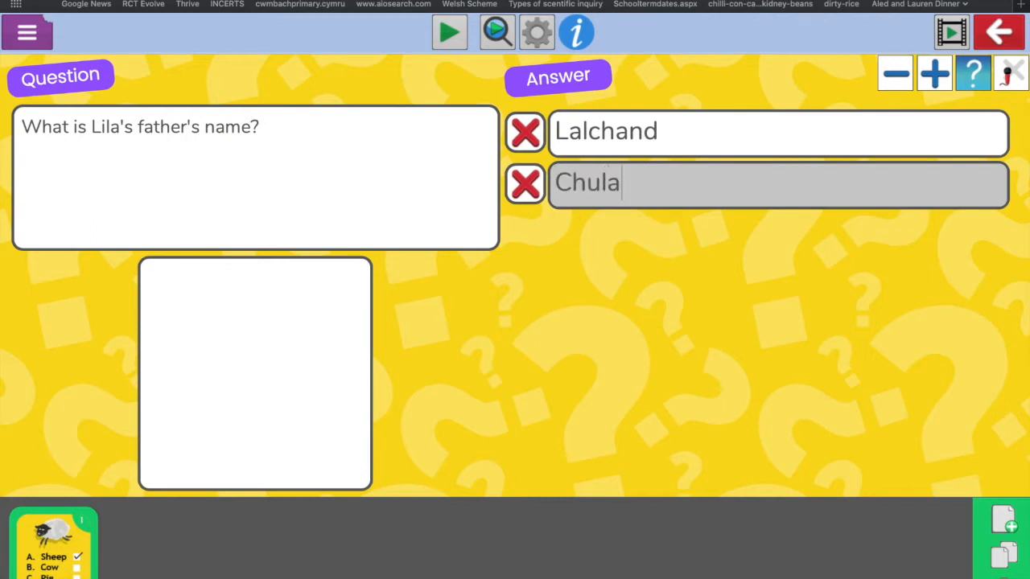
left_click(537, 136)
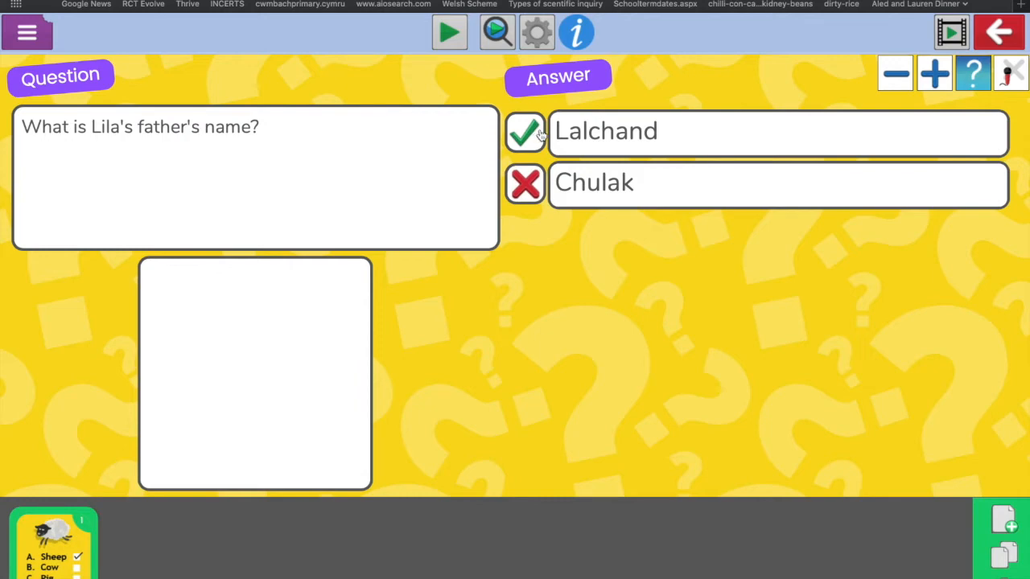
Step: Add a third answer option to the question and remove it again
left_click(934, 76)
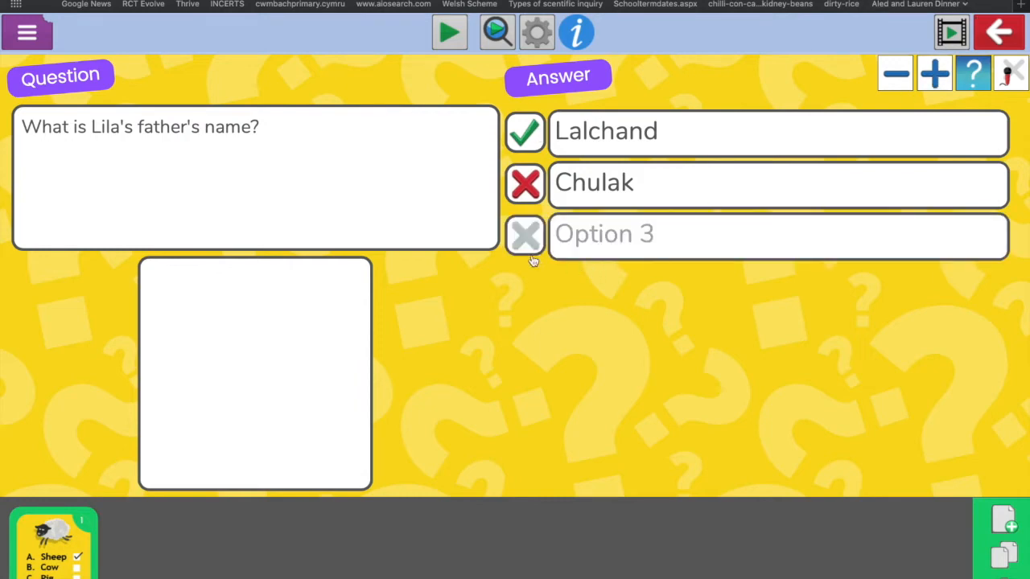
left_click(588, 234)
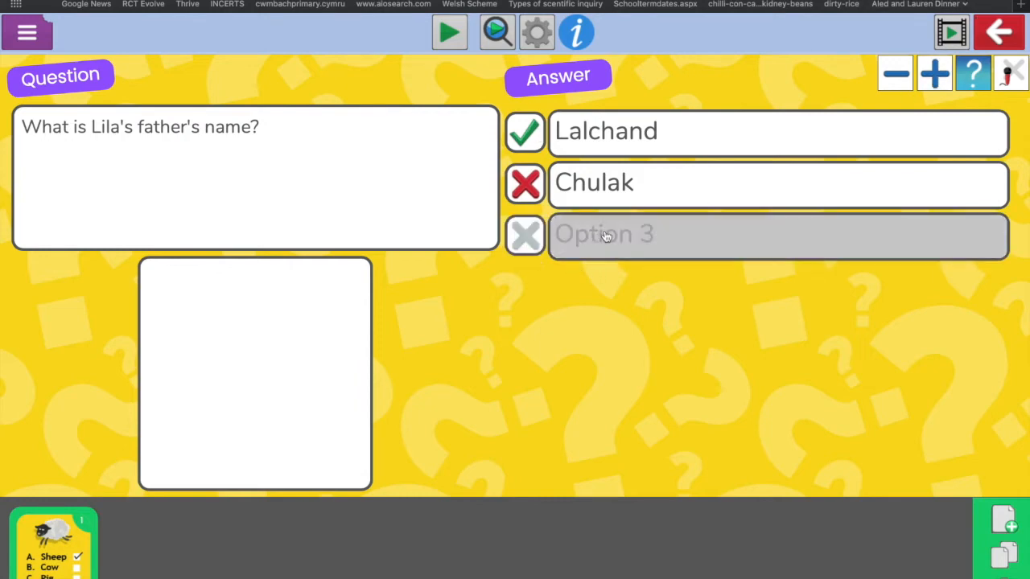
left_click(898, 82)
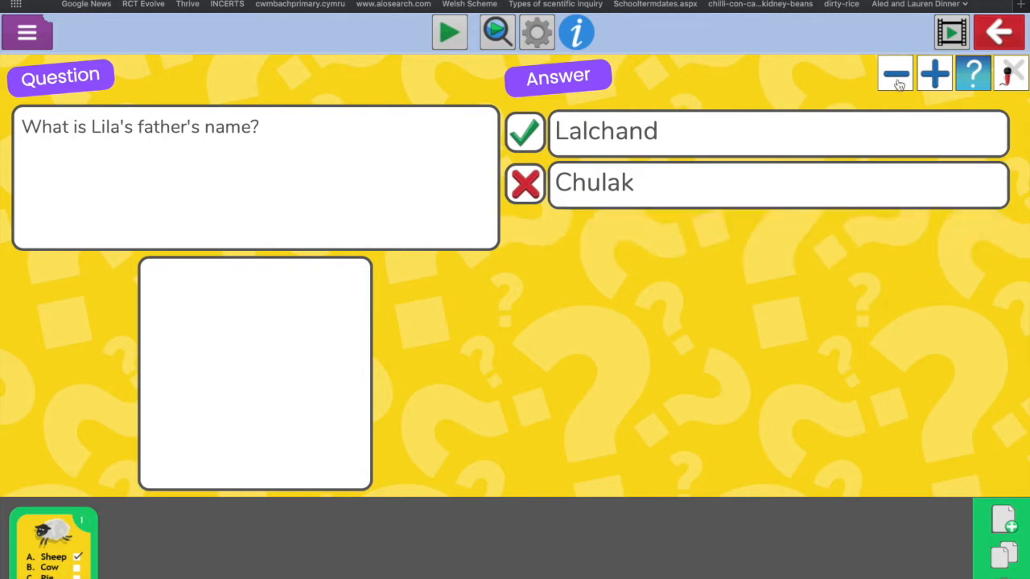
Step: Search the clipart for "firework" and add the man holding a lit match as the question's picture
left_click(287, 339)
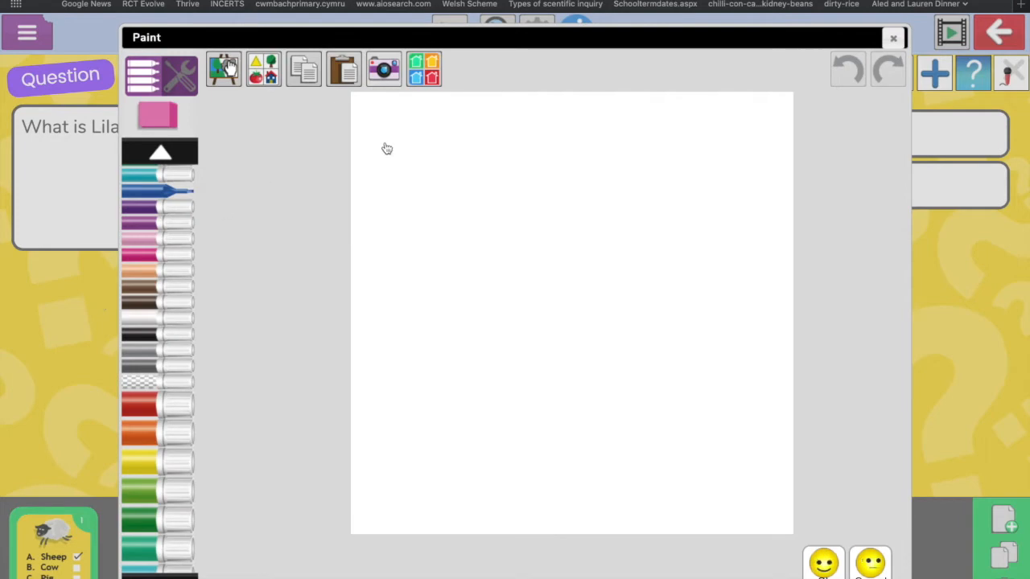
left_click(226, 69)
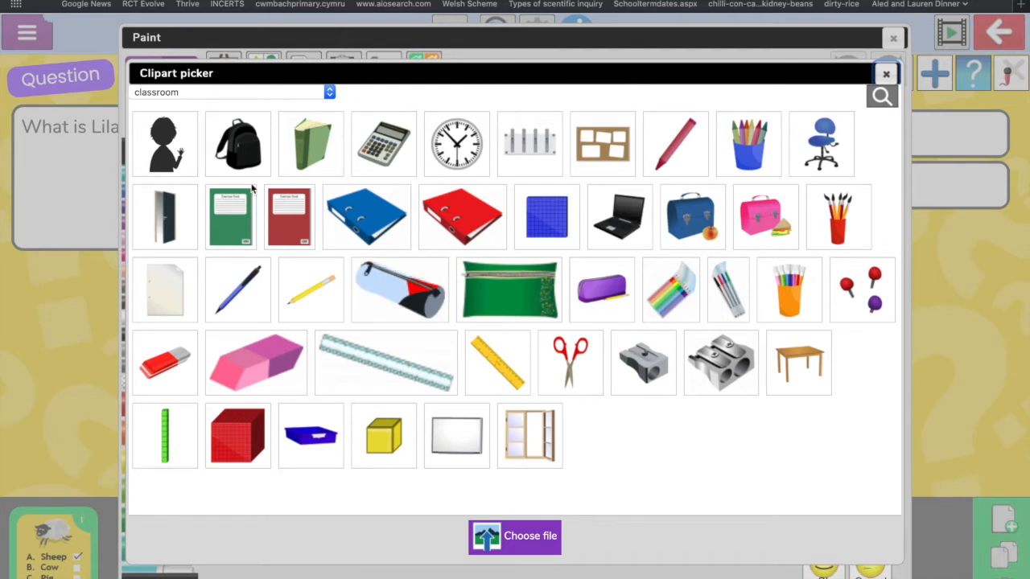
left_click(879, 103)
type("firework")
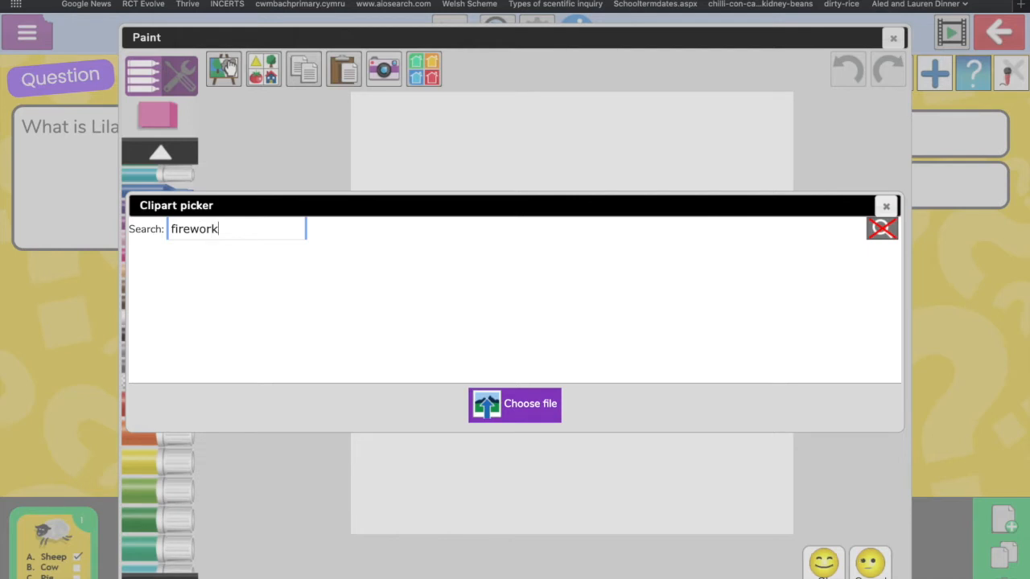
key("Return")
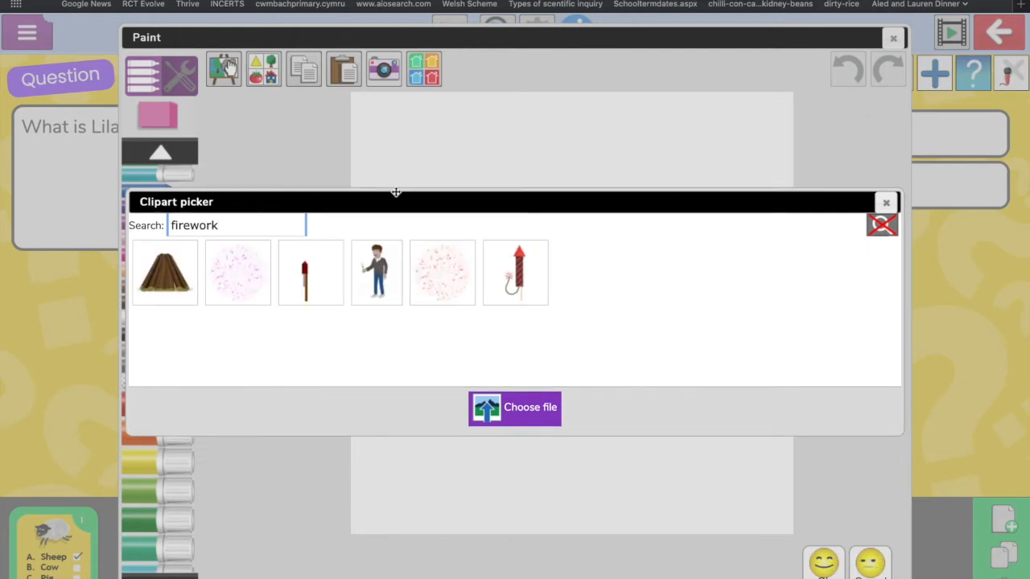
left_click(385, 285)
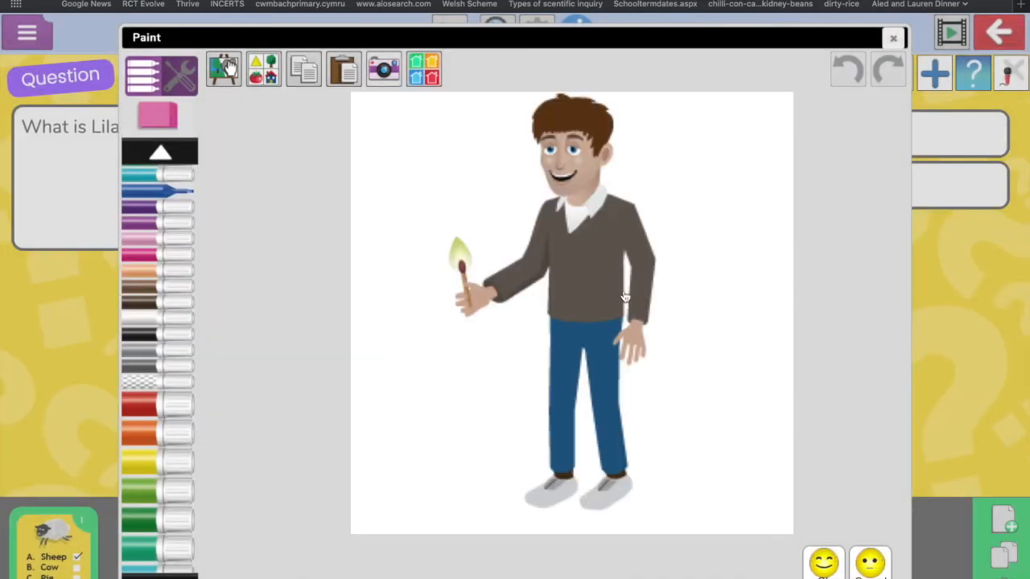
left_click(822, 562)
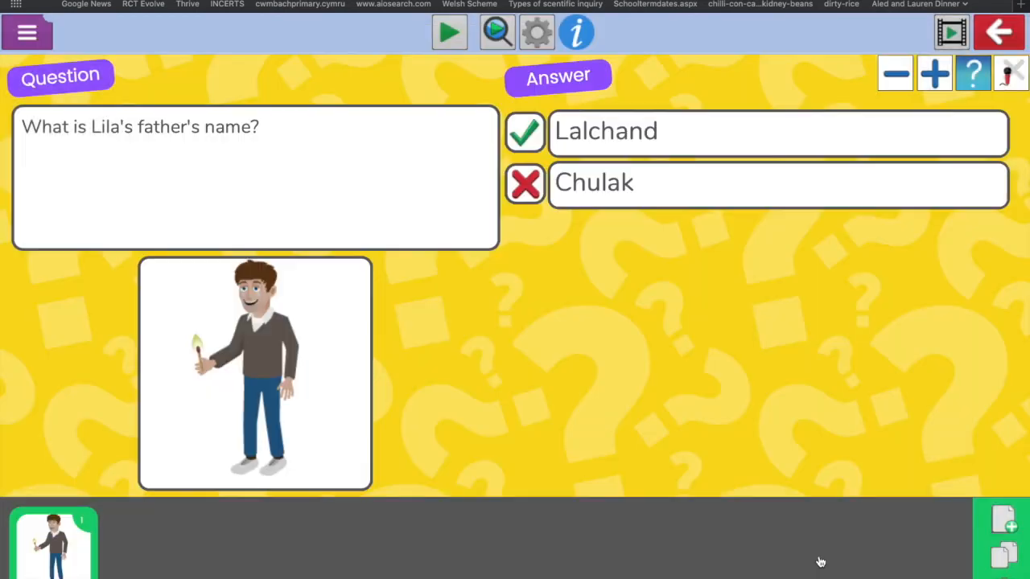
Step: Open the question's picture for editing and search Google in a new tab for "lalchand firework maker's daughter"
left_click(304, 328)
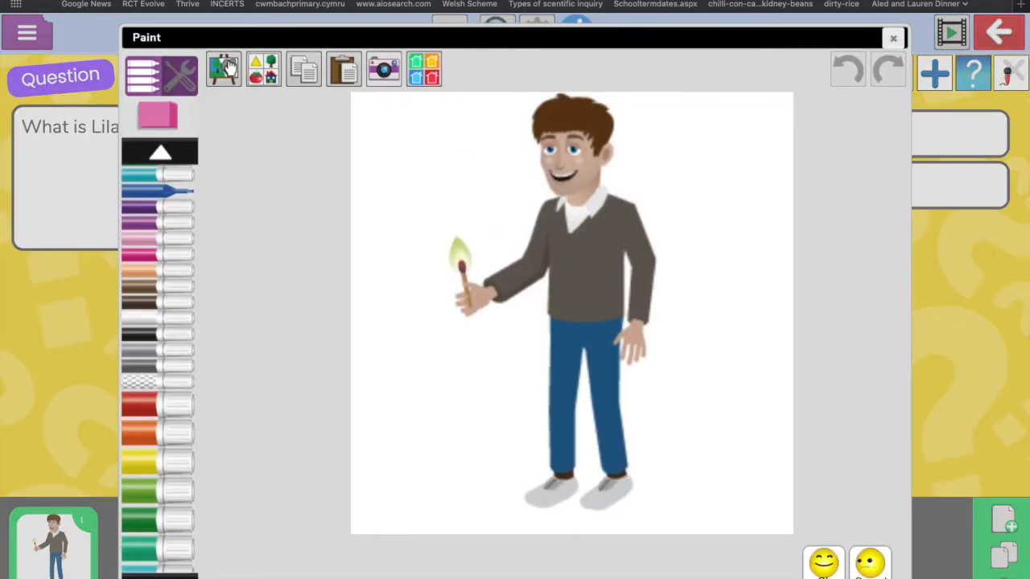
key("super+t")
type("goo")
key("Return")
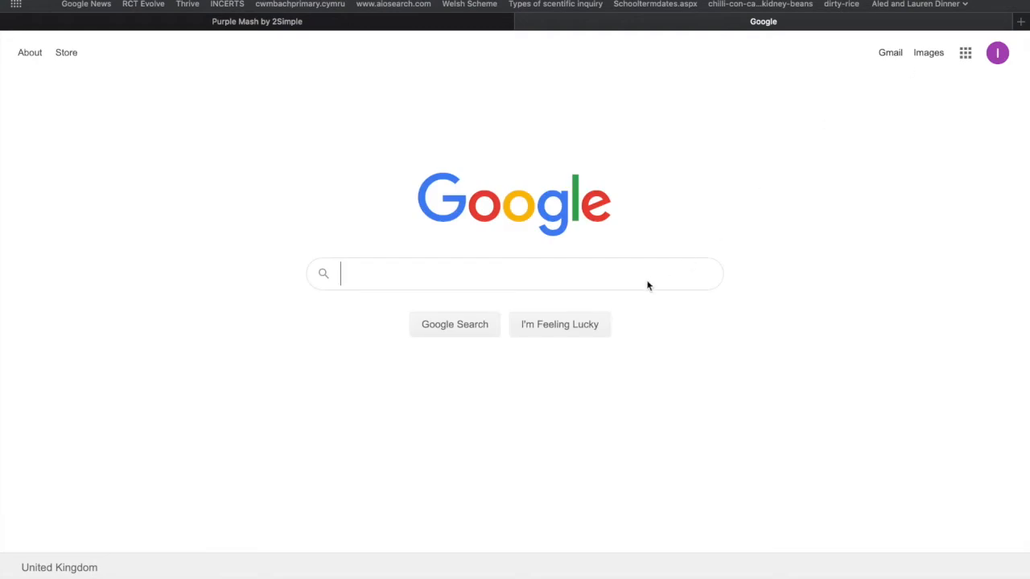
type("lalchand firewo")
key("Down")
key("Return")
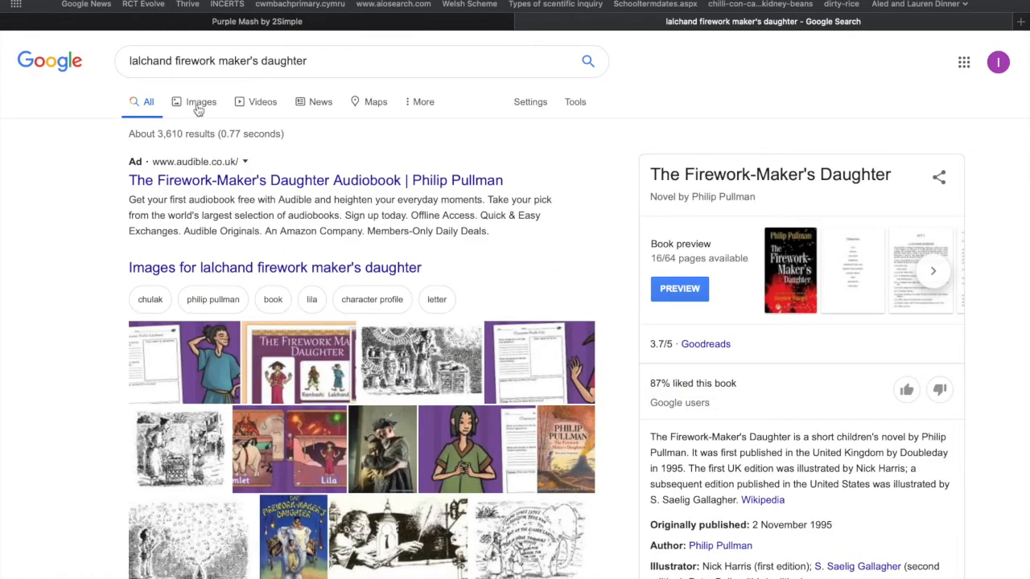
Step: Grab the drawing of the robed figure from the Google image results and switch back to the Purple Mash picture editor
left_click(197, 105)
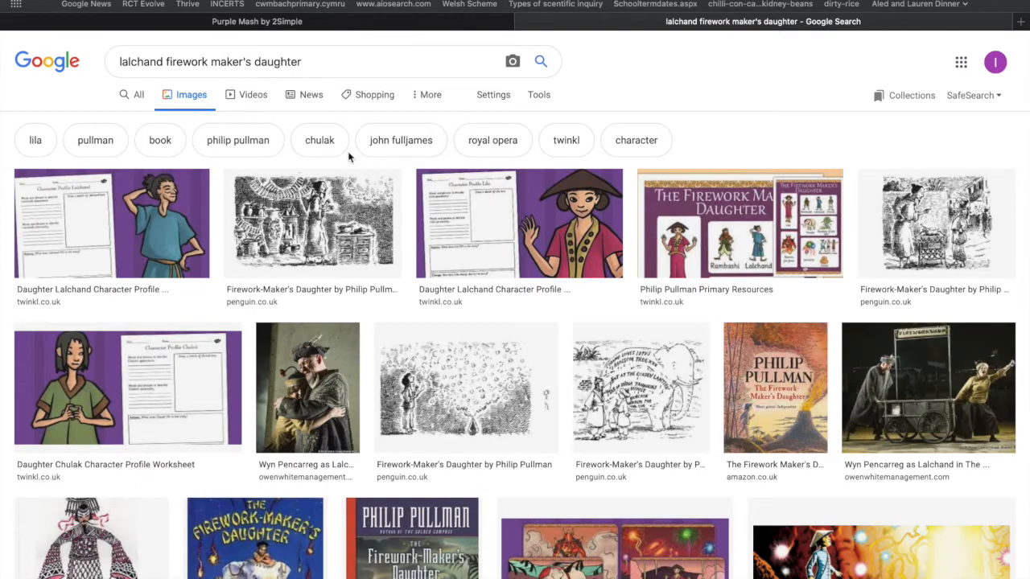
scroll(161, 451, "down", 1)
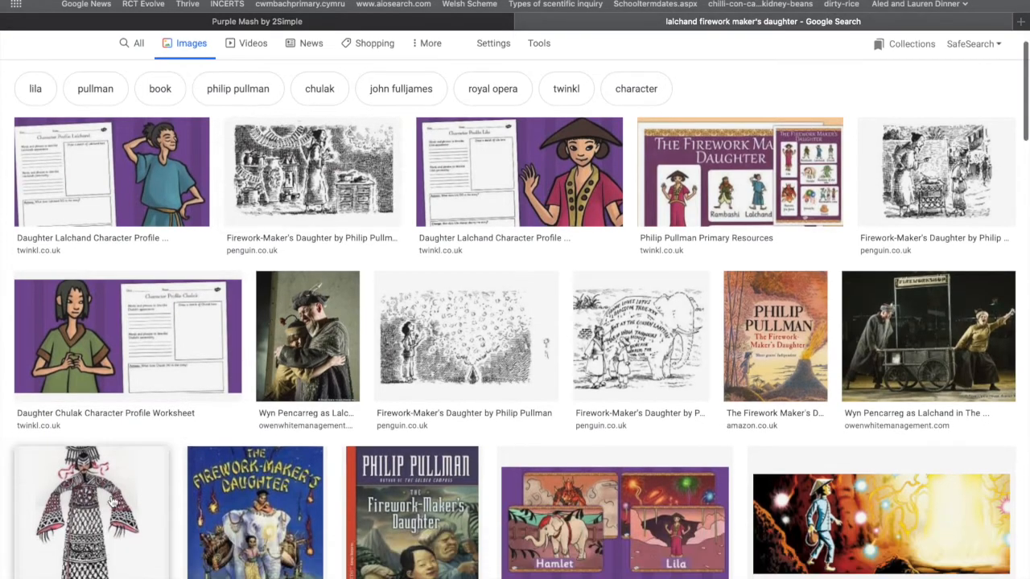
left_click(113, 503)
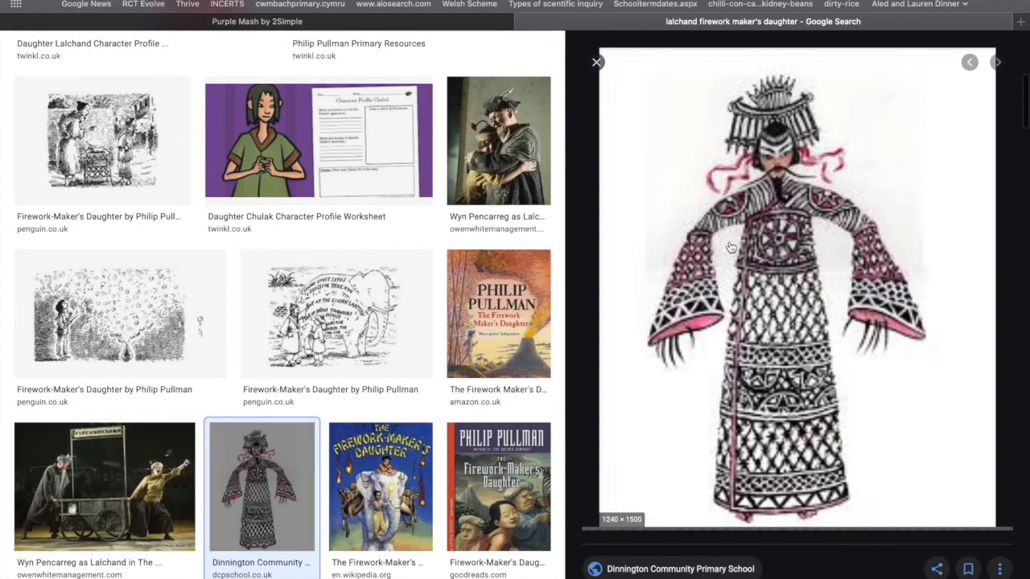
right_click(754, 226)
left_click(789, 384)
left_click(445, 23)
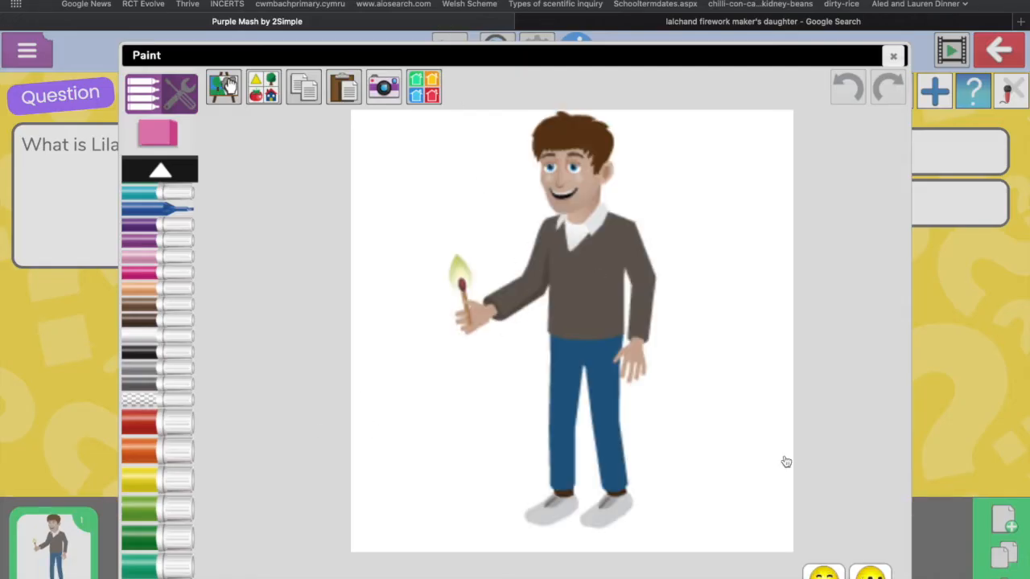
Step: Replace the question's picture with DB_King_-_edit.jpg from the computer's Downloads folder and accept the painting
left_click(272, 96)
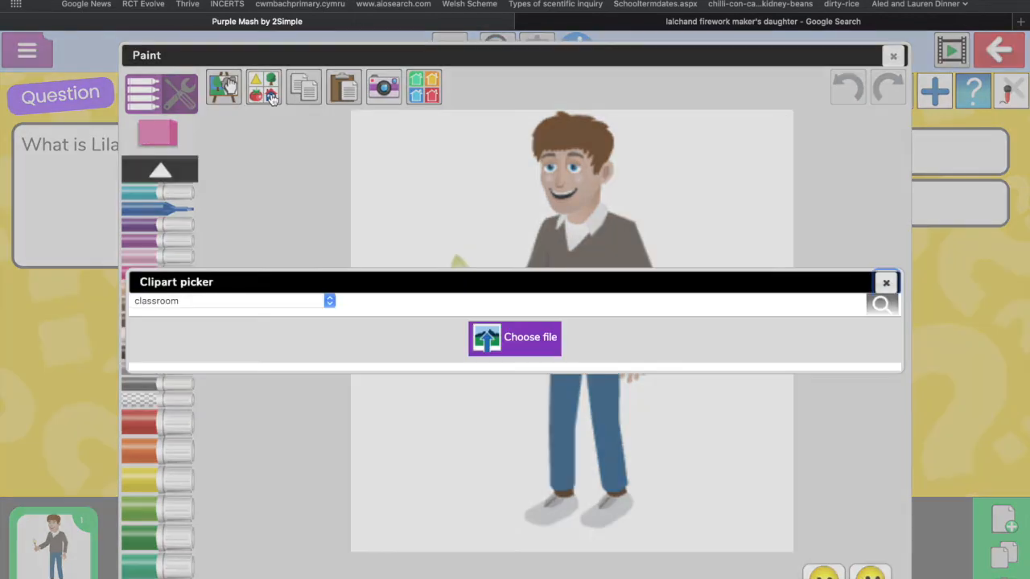
left_click(525, 556)
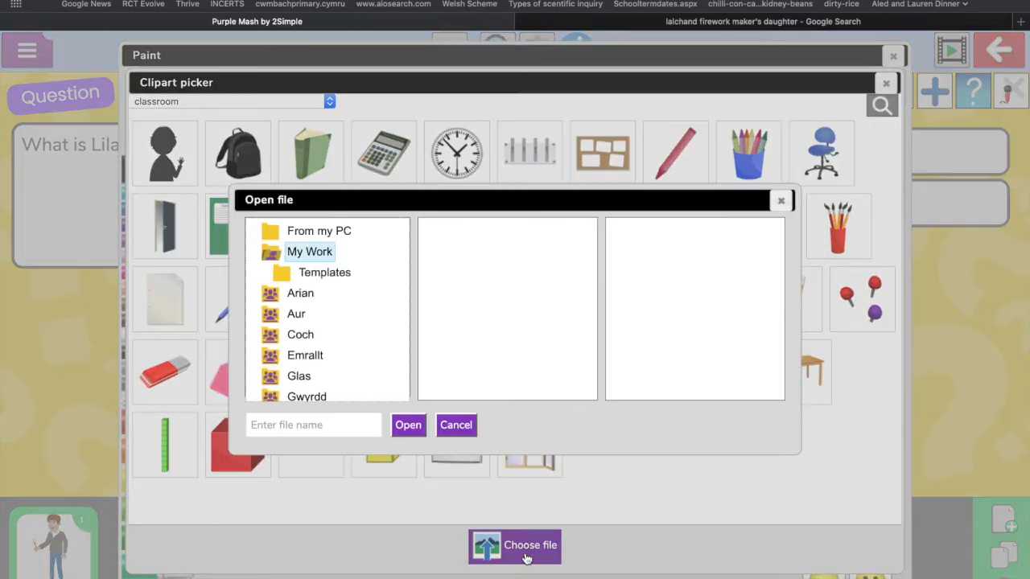
left_click(335, 233)
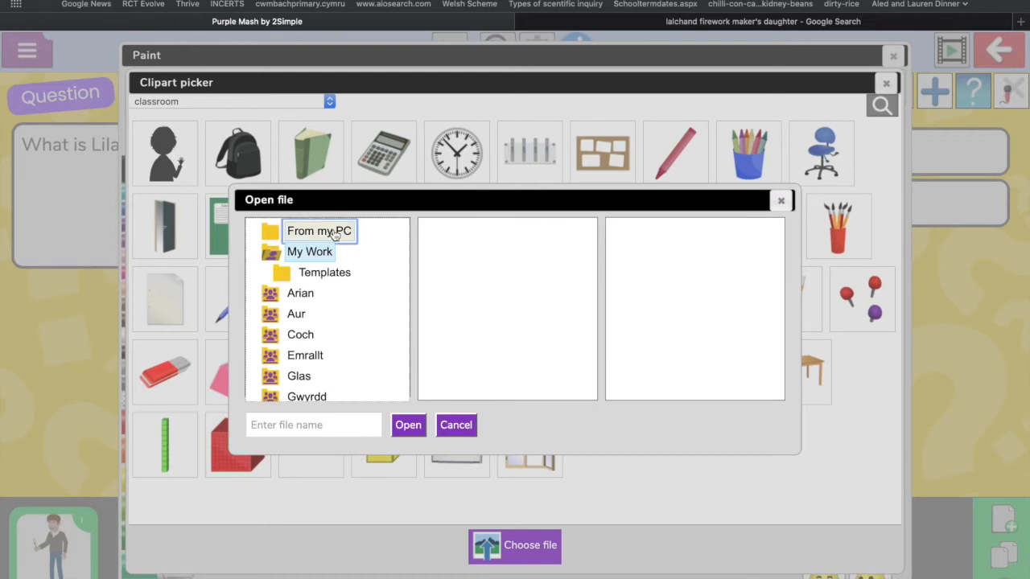
left_click(389, 87)
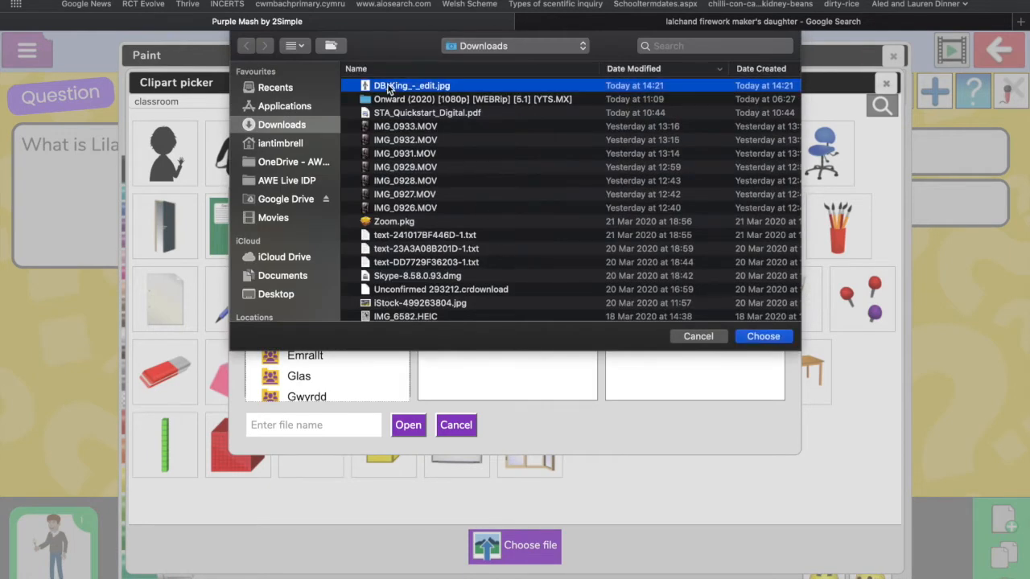
double_click(388, 87)
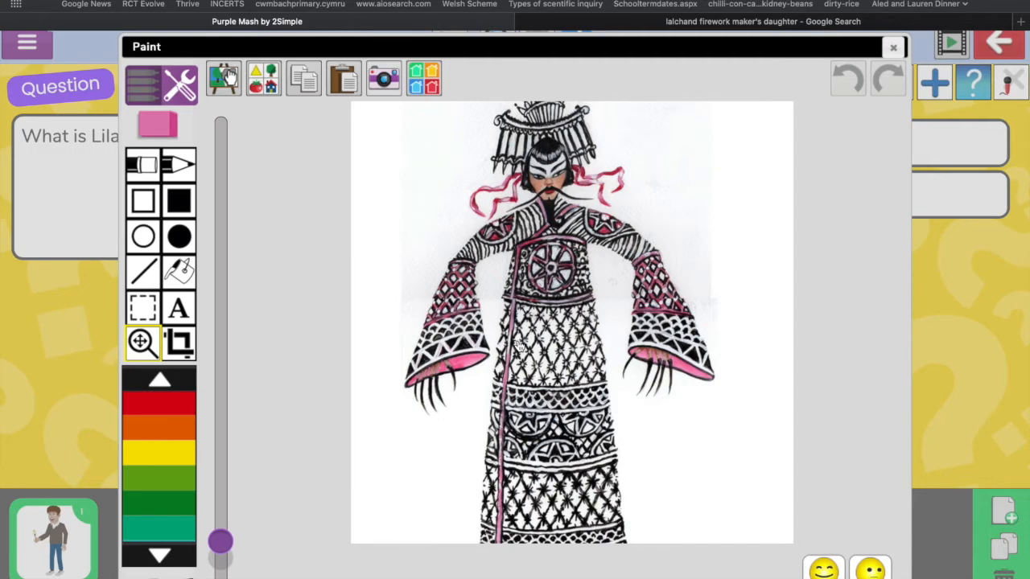
left_click(813, 571)
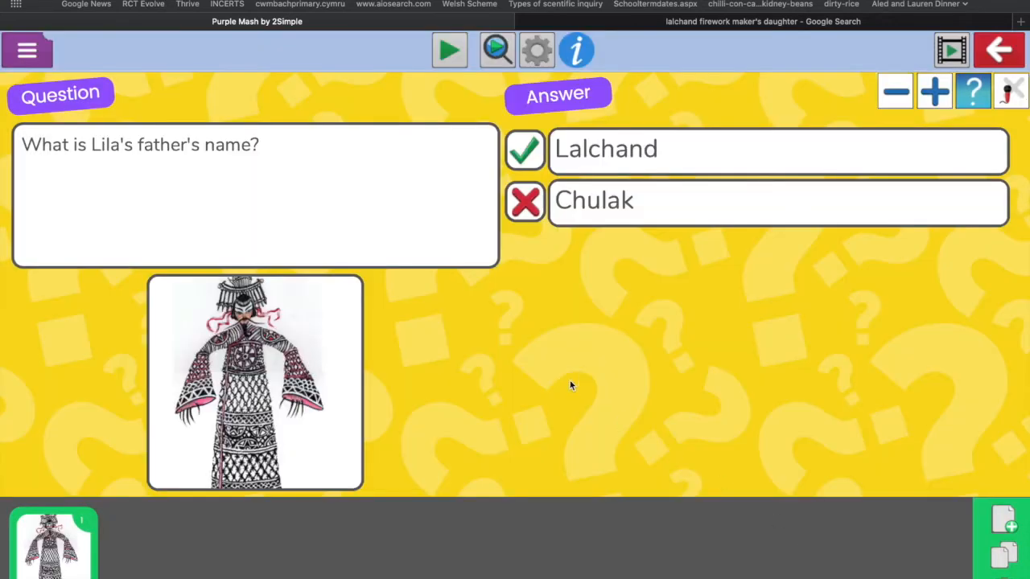
Step: Play the quiz, check the wrong answer "Chulak" on the question, and return to editing
left_click(452, 58)
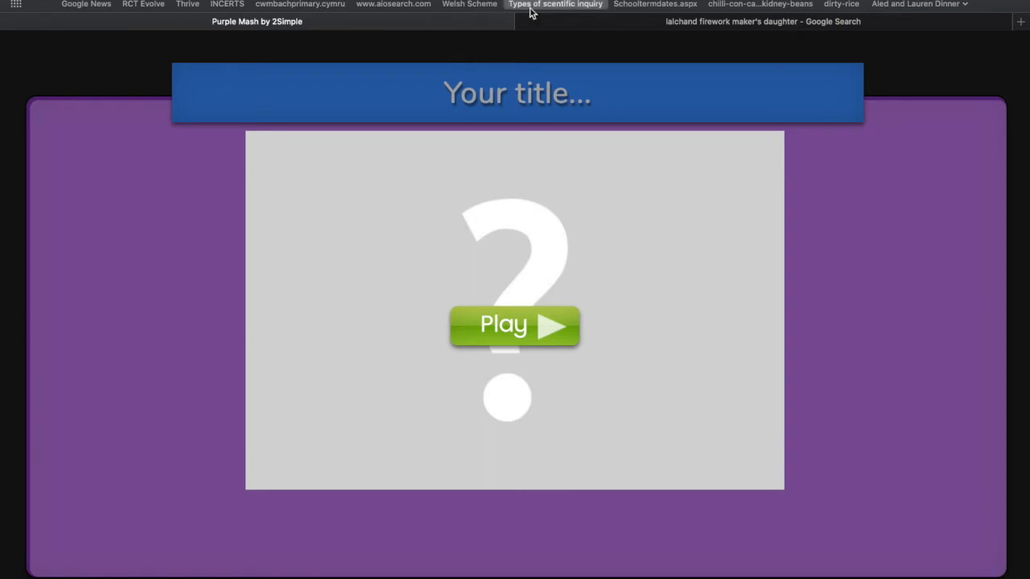
left_click(505, 335)
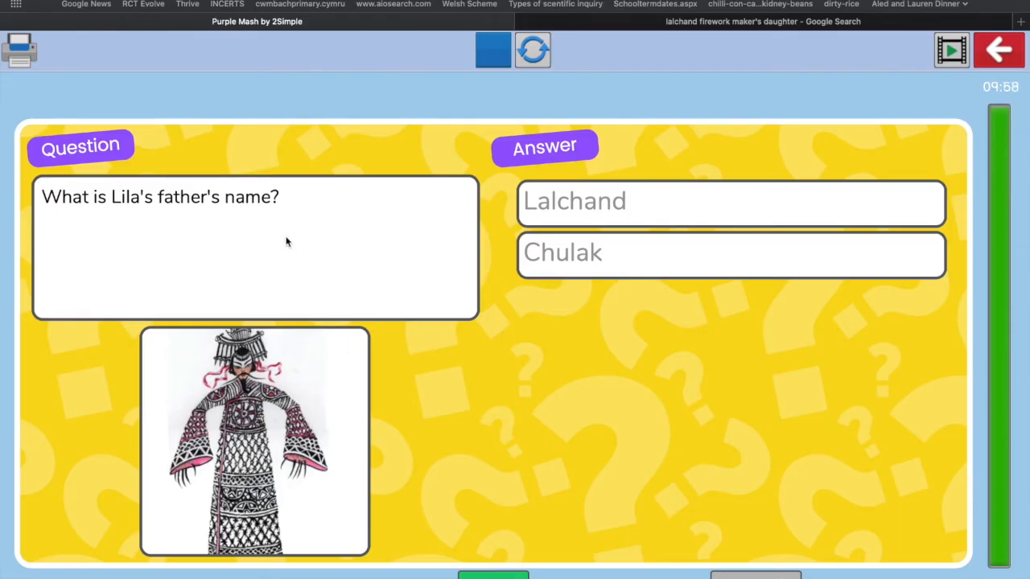
left_click(573, 255)
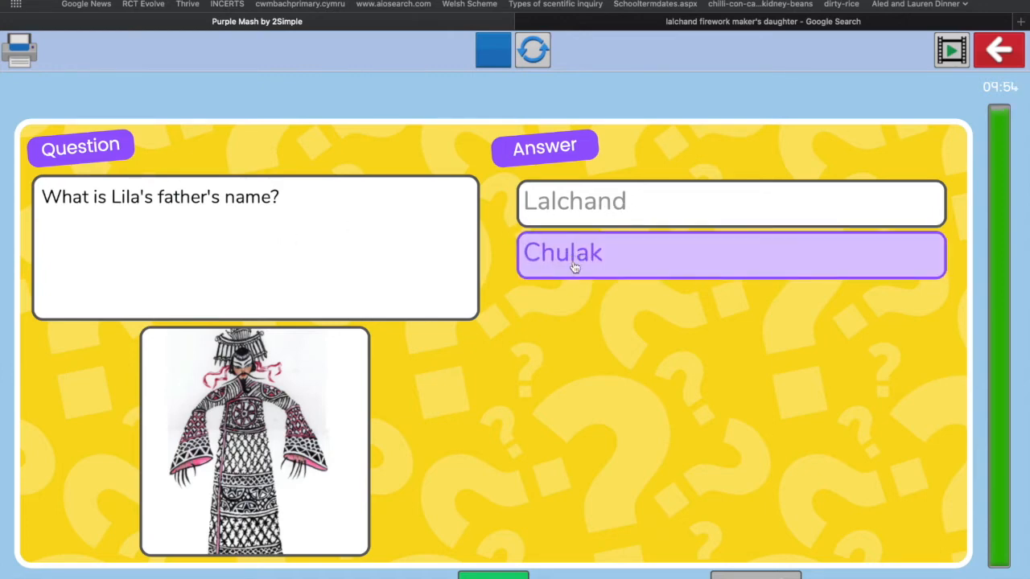
left_click(493, 576)
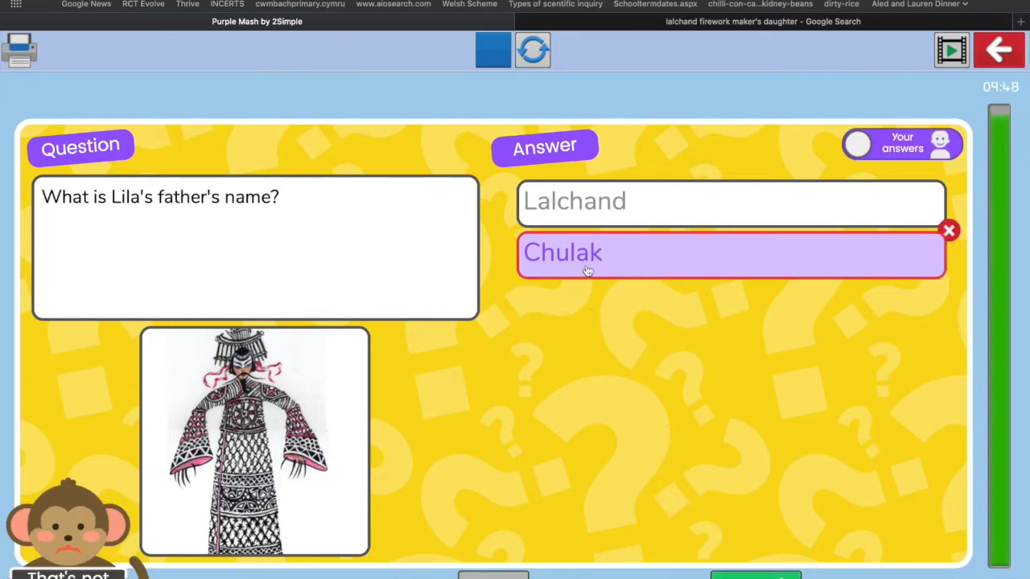
left_click(493, 54)
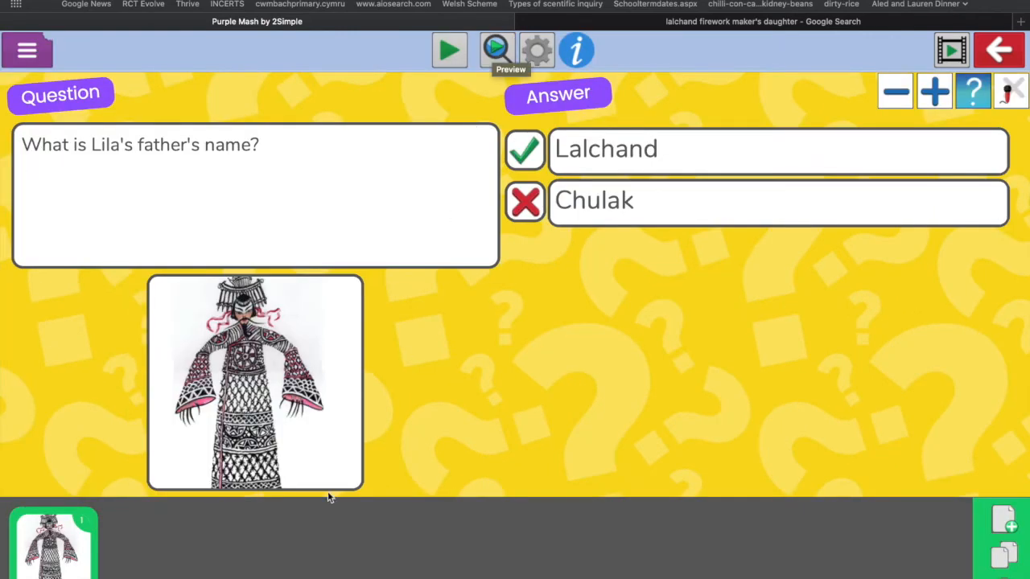
Step: Duplicate the question and change the copy's question text to "What is Lalchand's job?"
left_click(1001, 561)
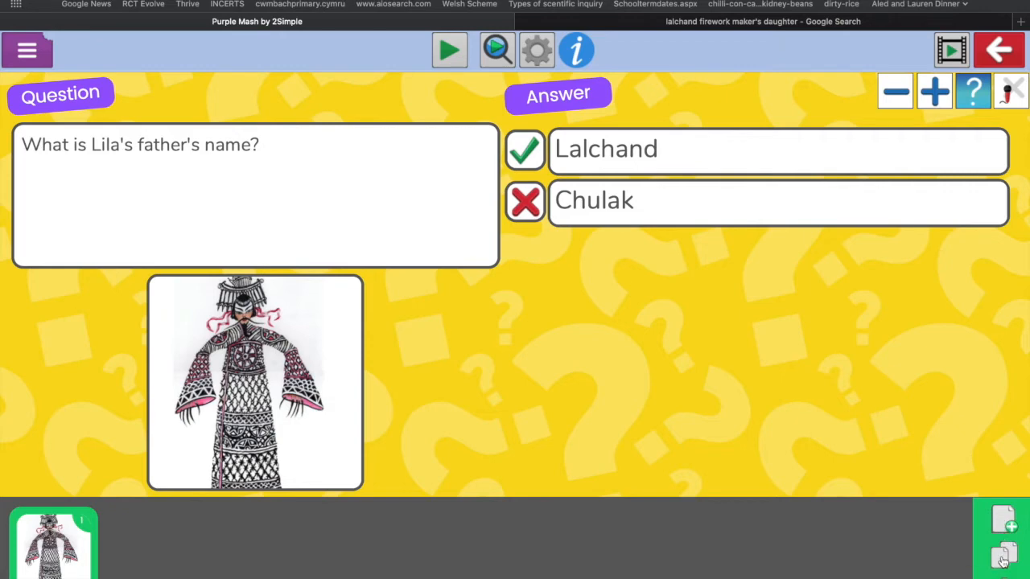
left_click_drag(274, 165, 2, 156)
type("What is Lalchand")
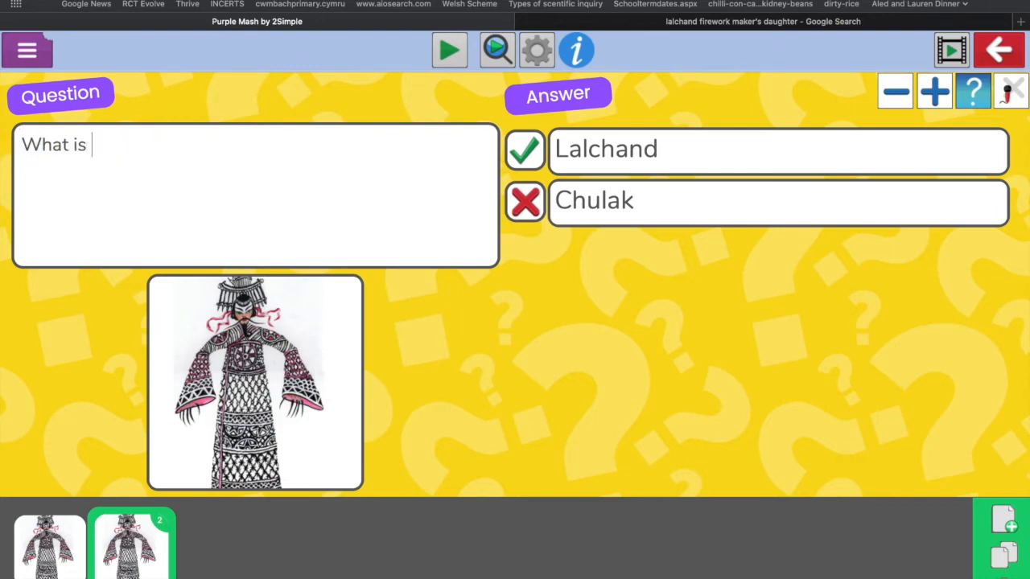
type("'s ")
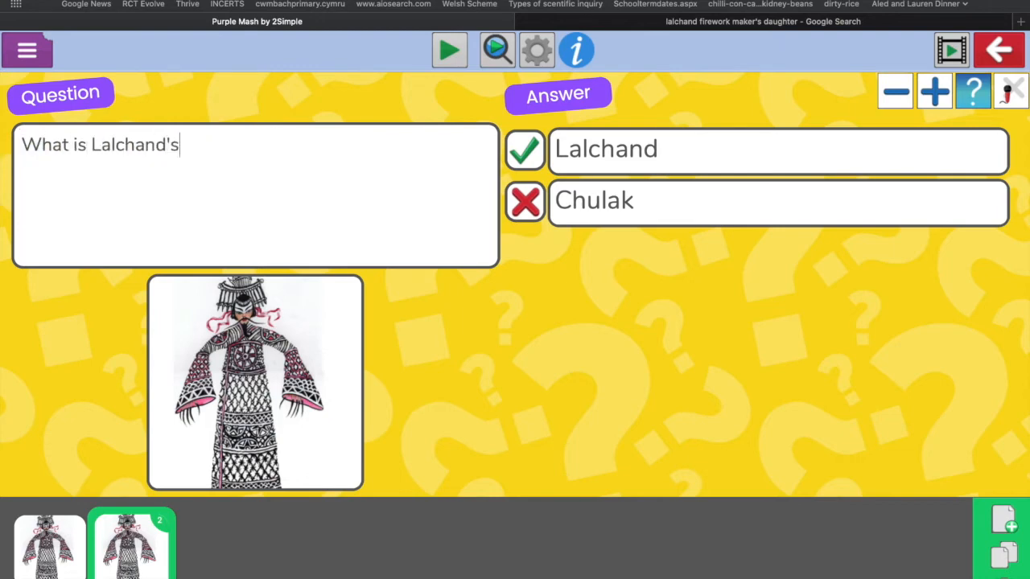
type("job?")
Step: Set the second question's answers to "A firework maker" and "The King", and add a third option, "A father"
type("A")
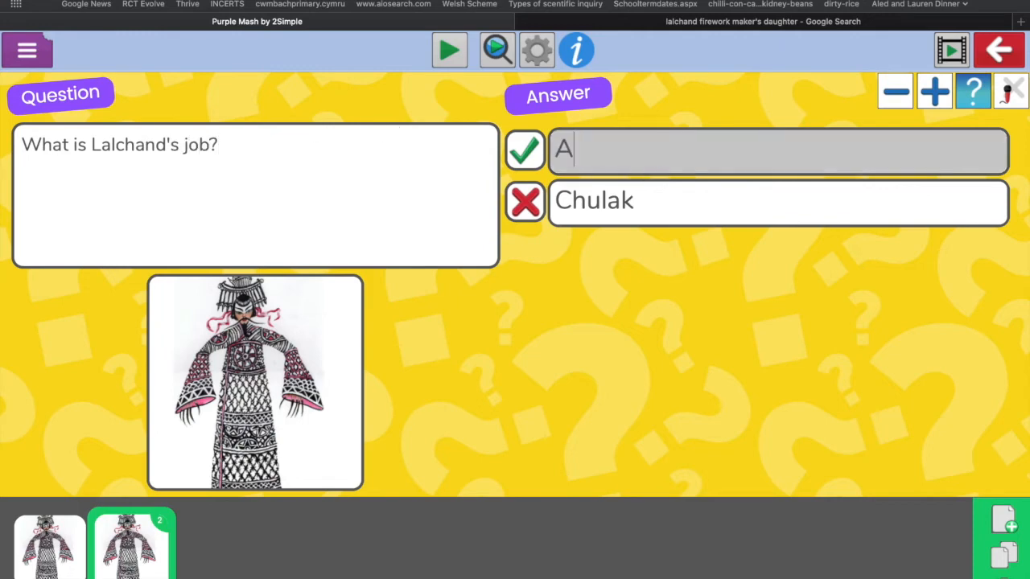
type(" firework maker")
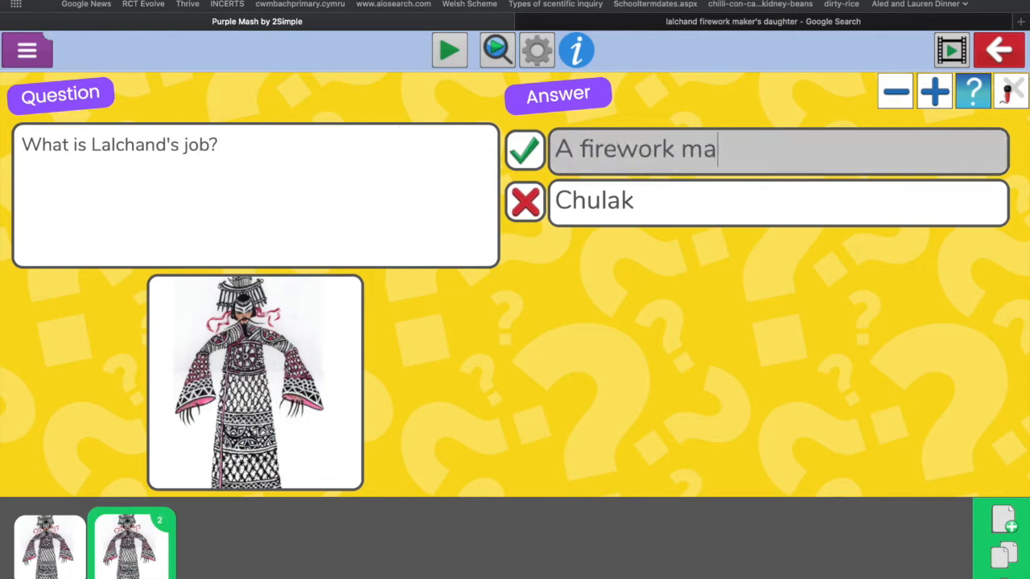
left_click(606, 206)
type("The King")
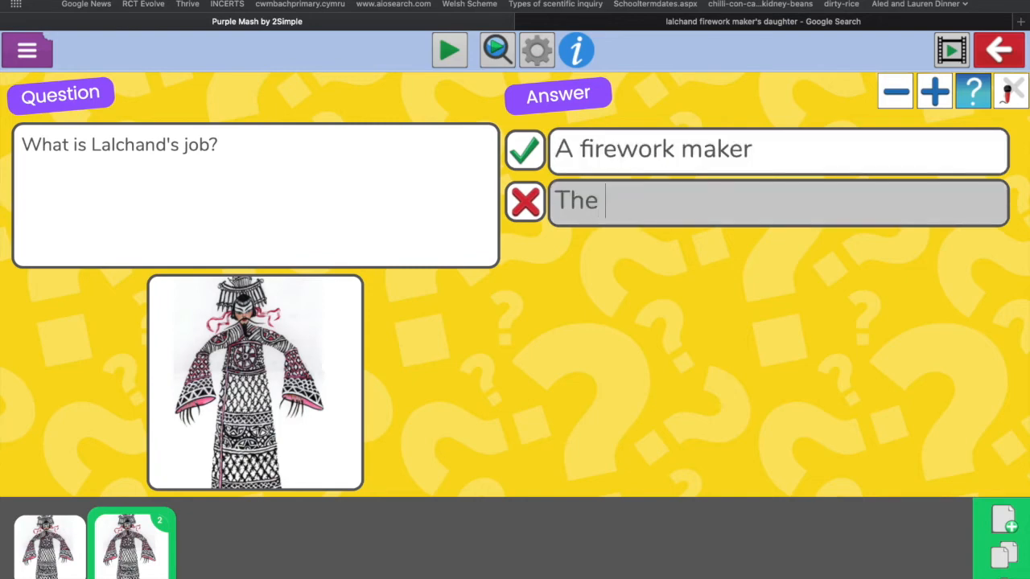
left_click(924, 102)
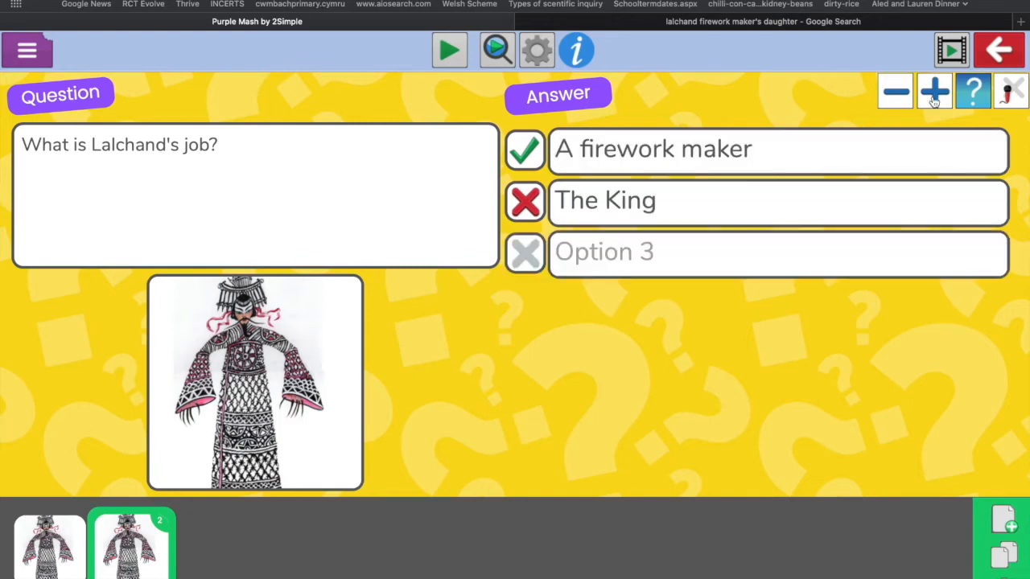
type("A father")
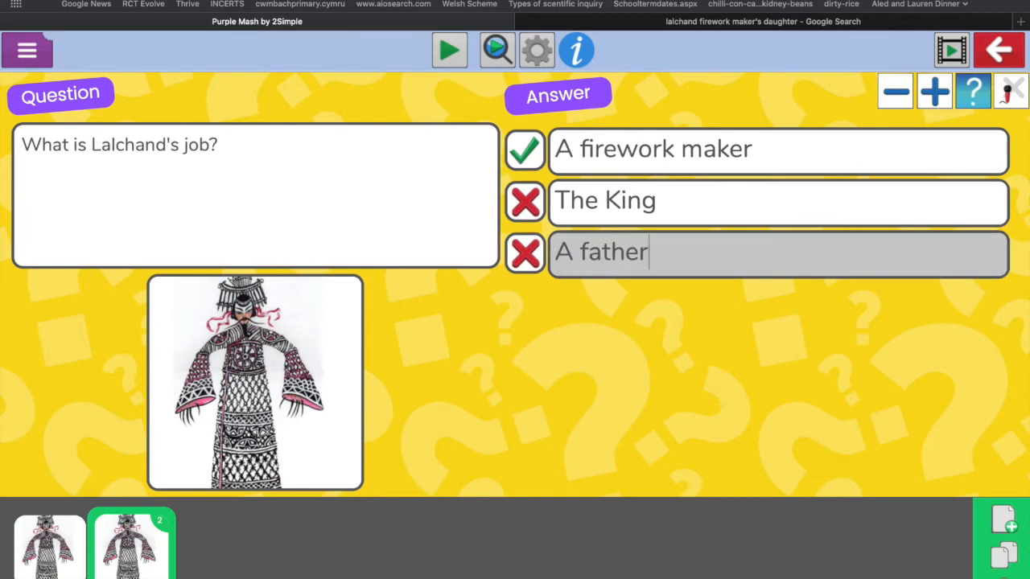
Step: Mark "A father" as a correct answer too and add the line "(Select 2)" below the question text
left_click(519, 255)
left_click(519, 256)
left_click(519, 256)
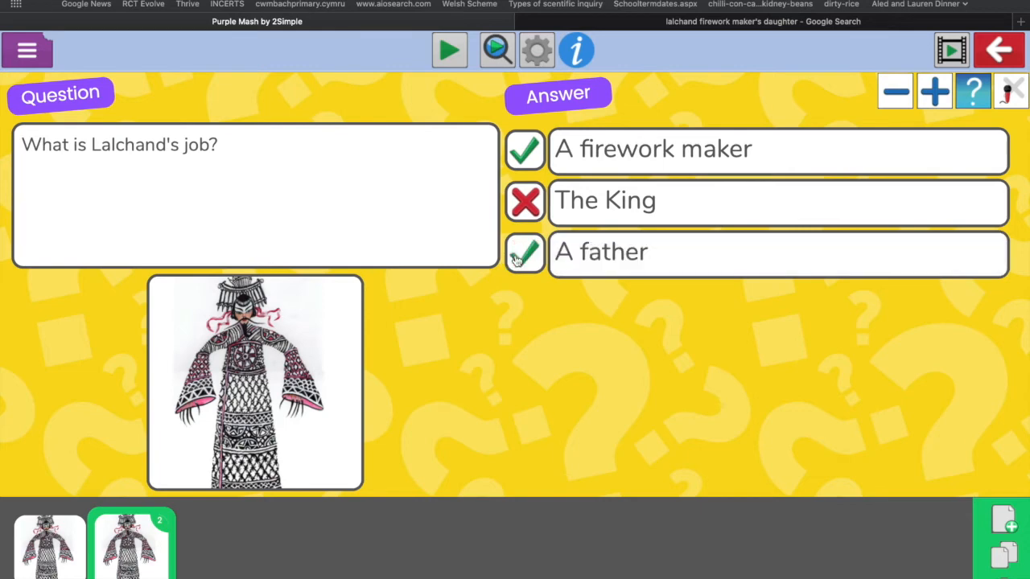
left_click(352, 193)
key("Return")
type("(Select 2)")
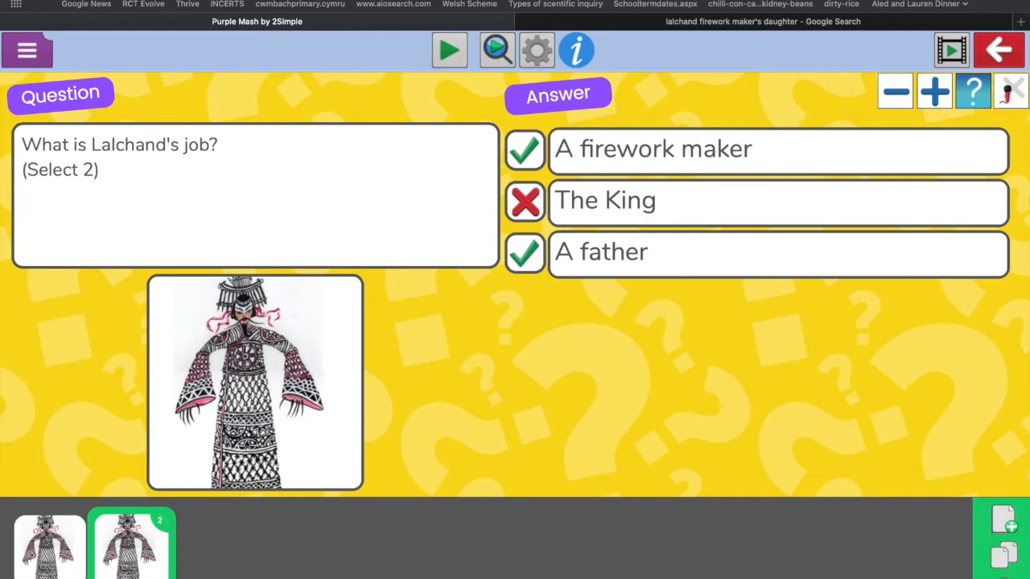
Step: Open the quiz's title page settings and enter the title "The Firework Maker's Daughter"
left_click(586, 60)
left_click(555, 87)
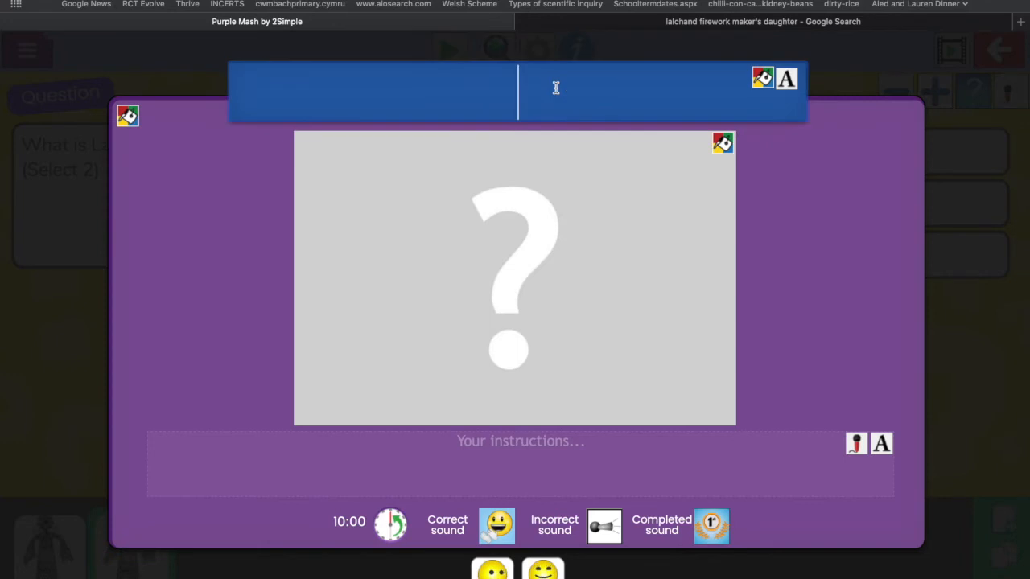
type("The Firewor")
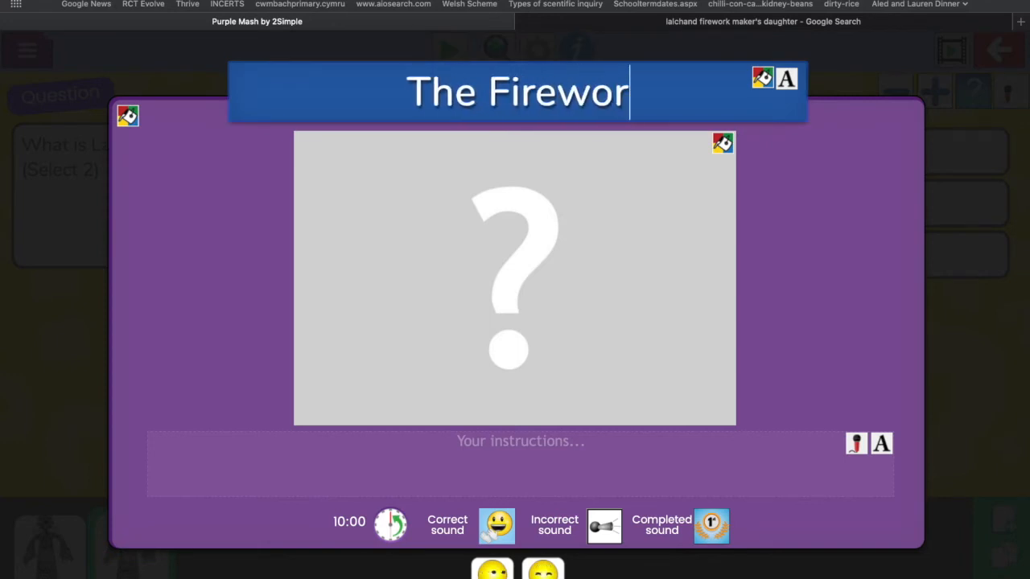
type("k Maker's D")
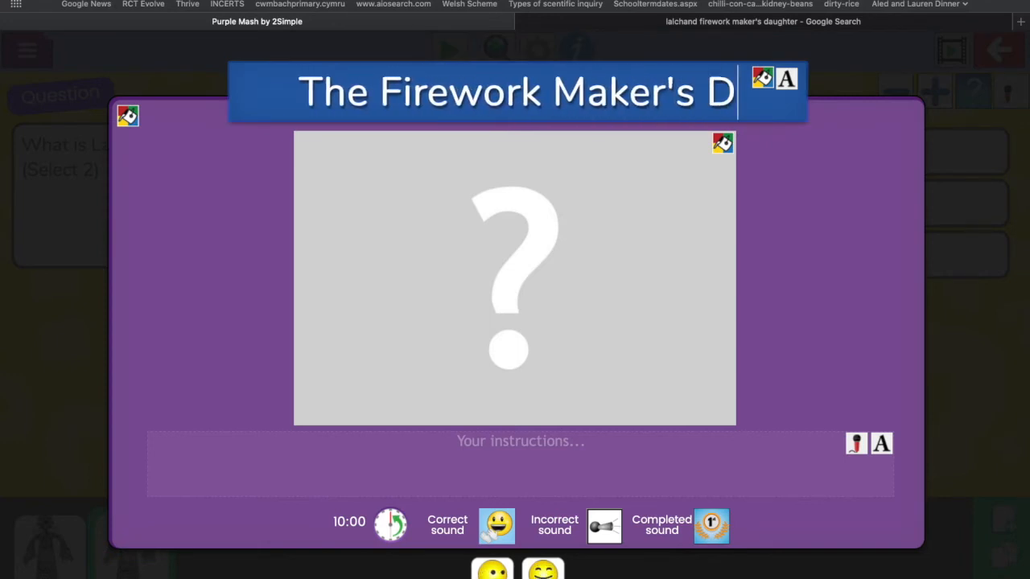
type("aughter")
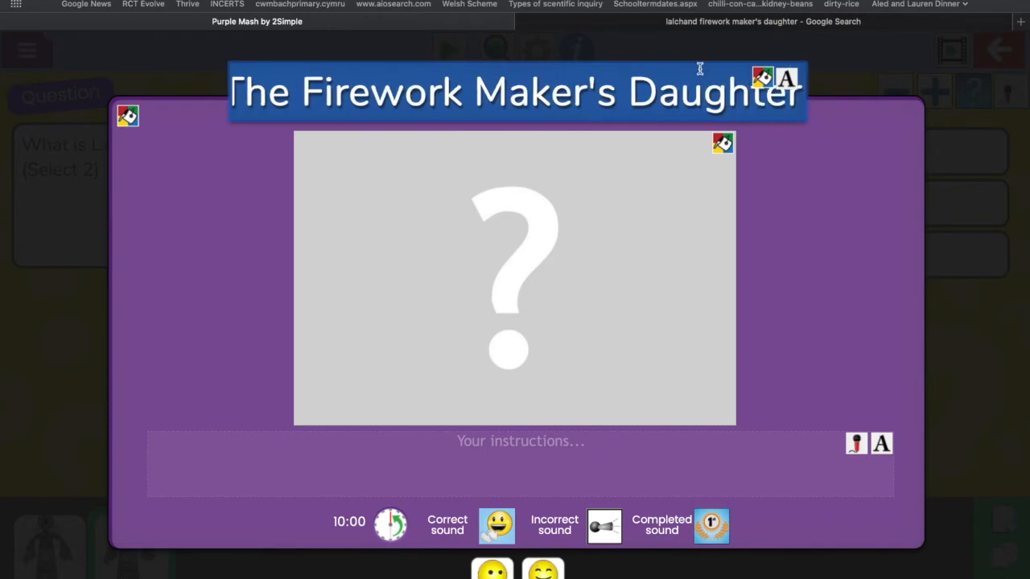
Step: Reduce the title's font size so that the whole title fits inside its banner
left_click(788, 81)
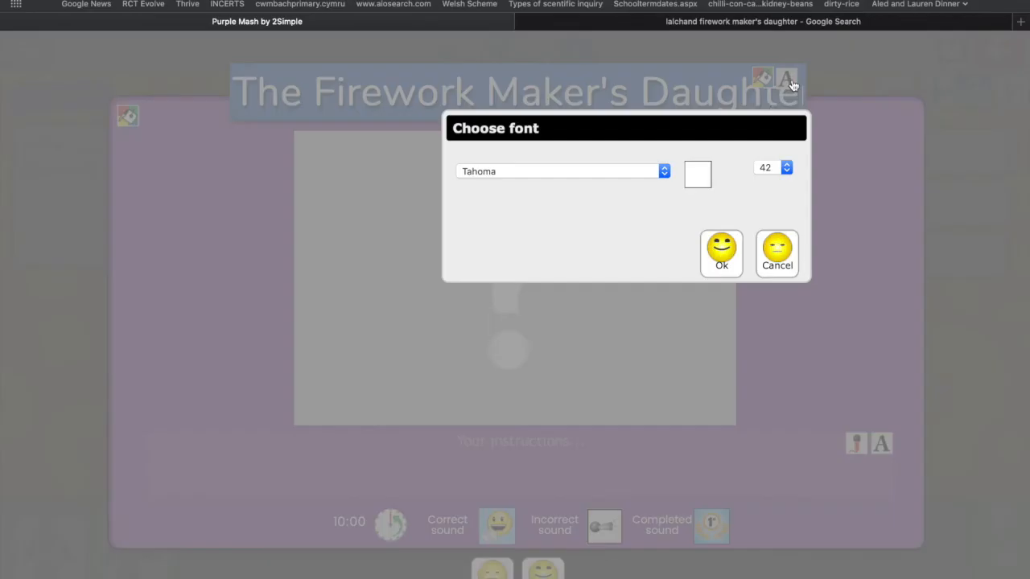
left_click(766, 171)
left_click(766, 131)
left_click(724, 247)
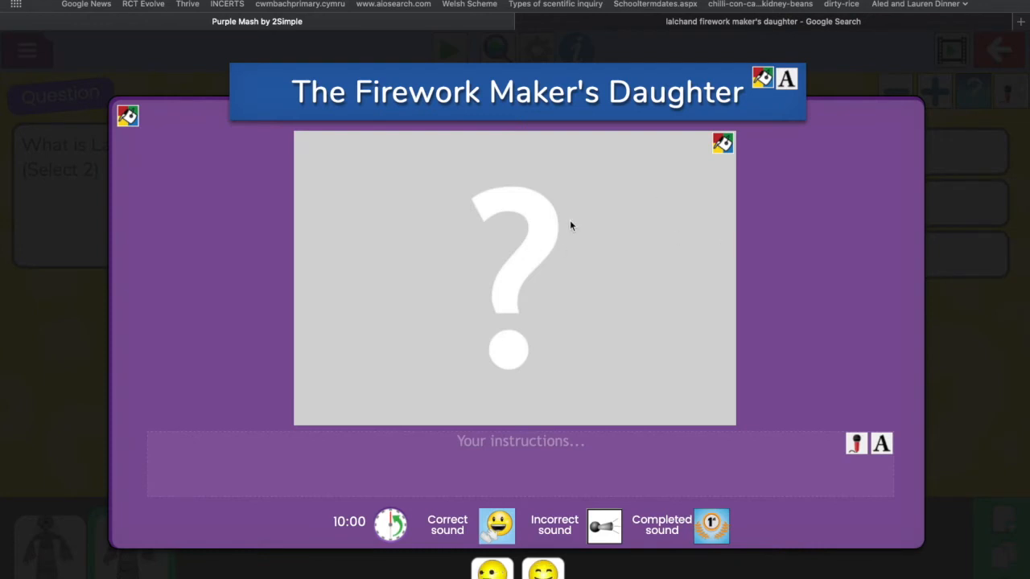
Step: Set DB_King_-_edit.jpg from the computer as the title page picture and accept the title page settings
left_click(722, 143)
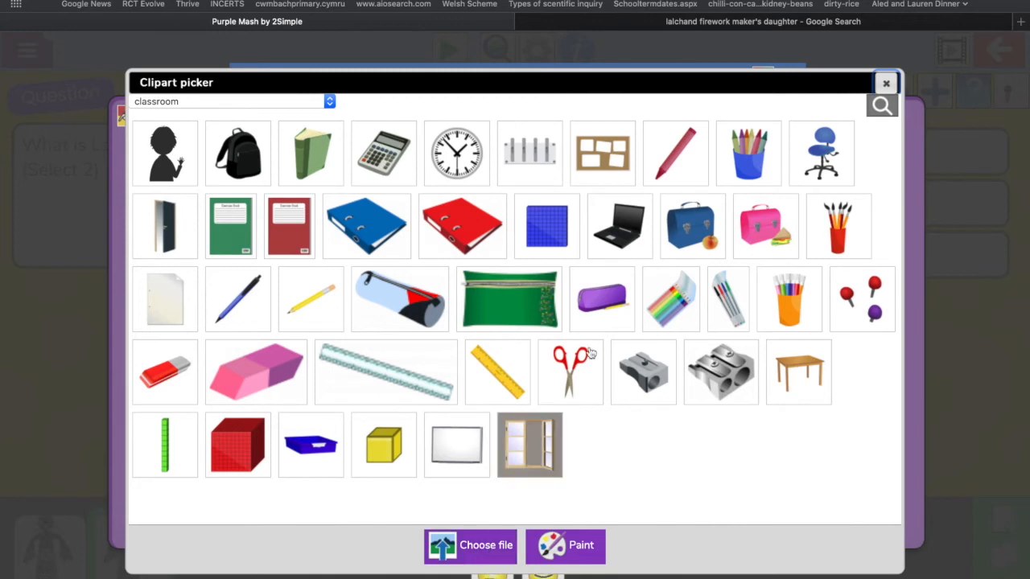
left_click(475, 547)
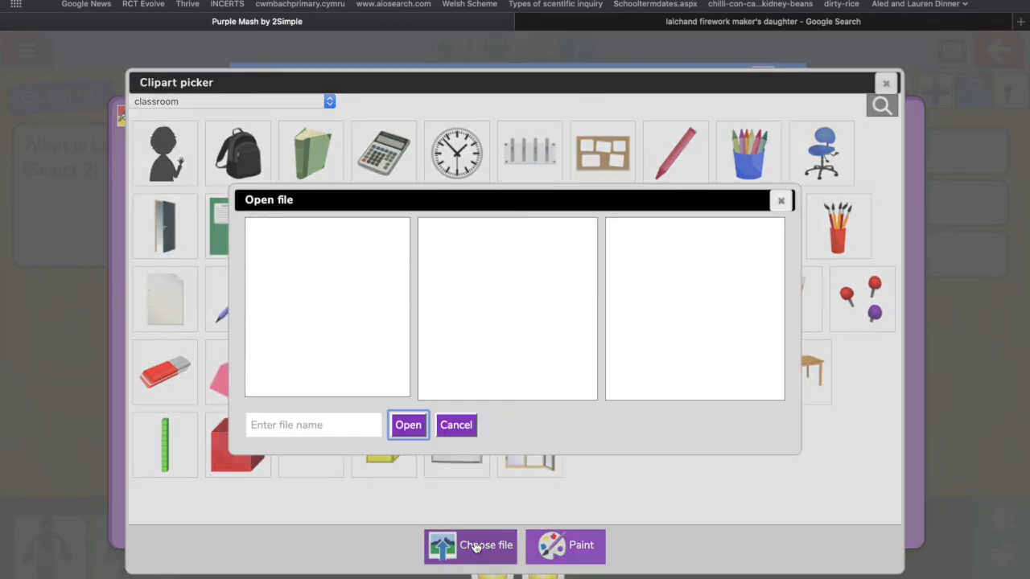
left_click(336, 232)
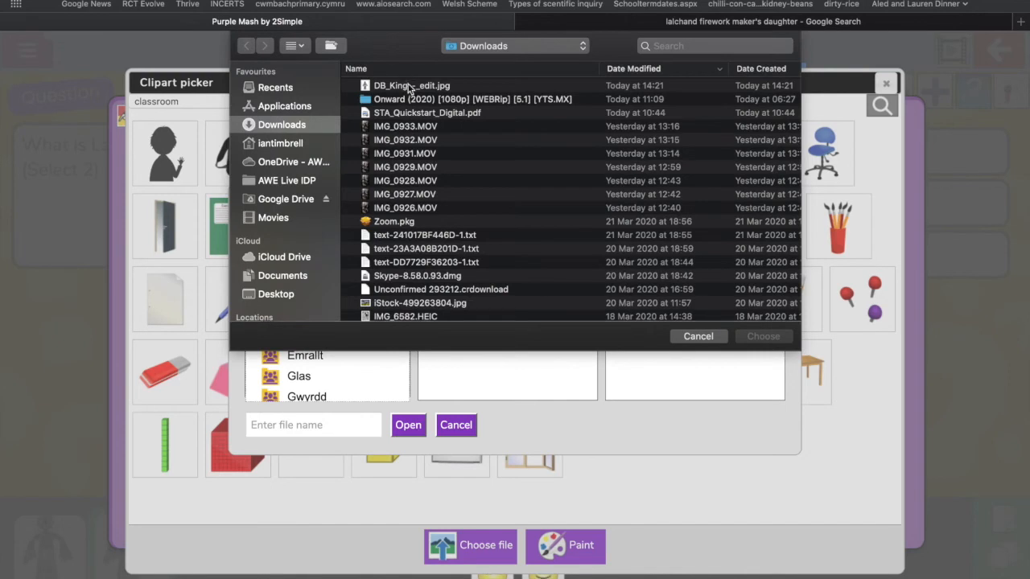
double_click(441, 86)
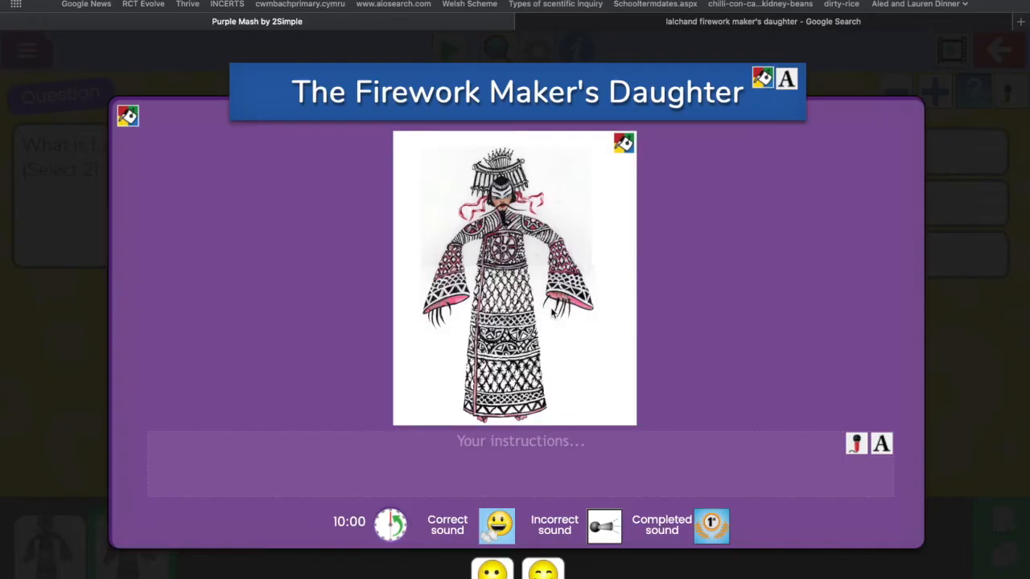
left_click(519, 473)
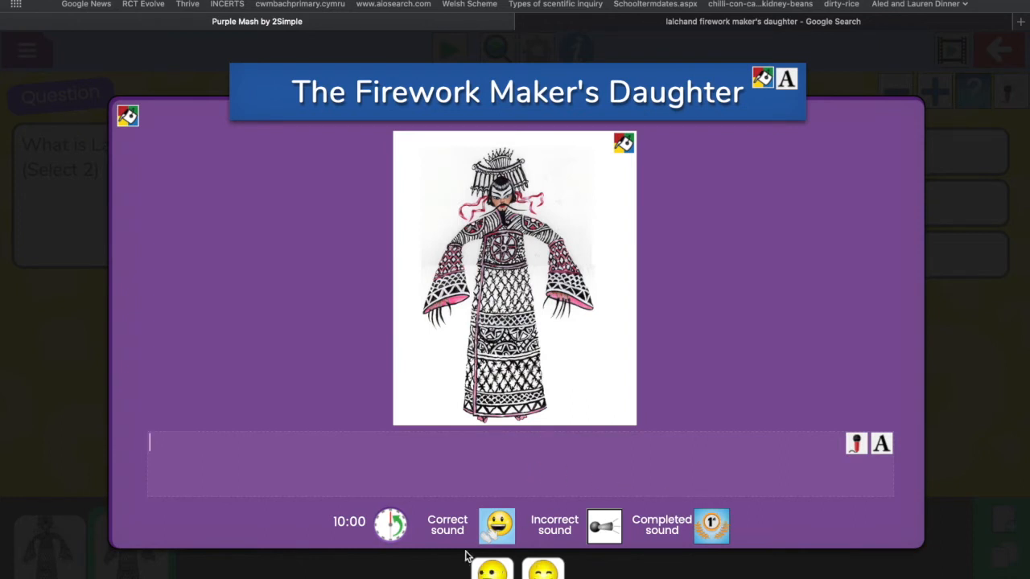
left_click(552, 573)
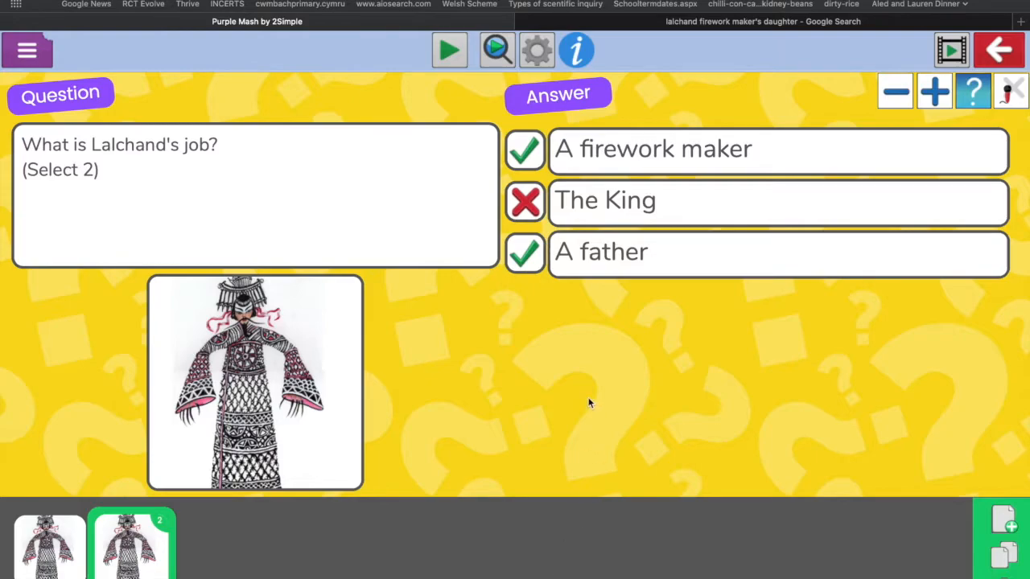
Step: Play the quiz, answering "Lalchand" to the first question and only "A firework maker" to the second
left_click(449, 52)
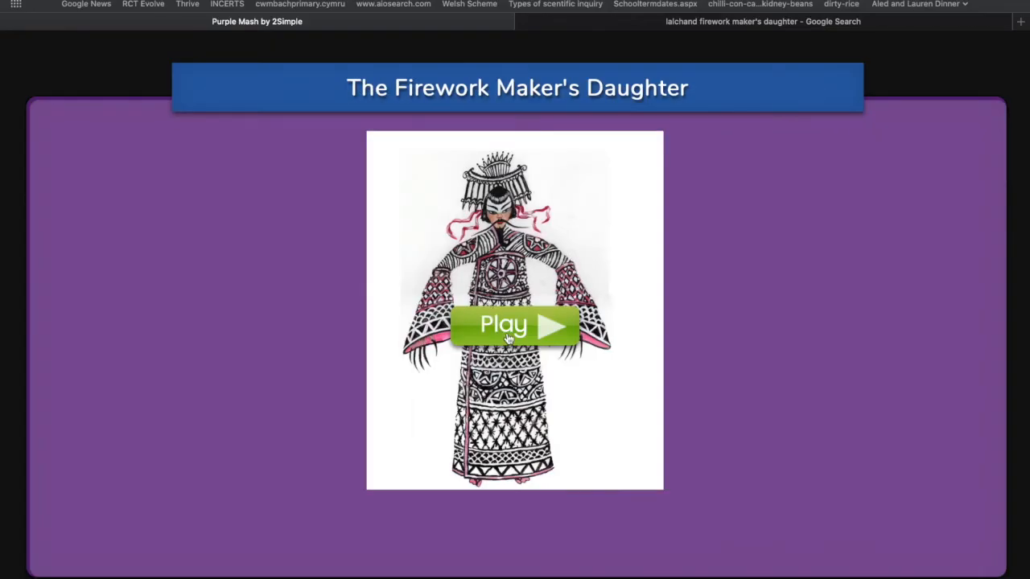
left_click(507, 336)
left_click(587, 202)
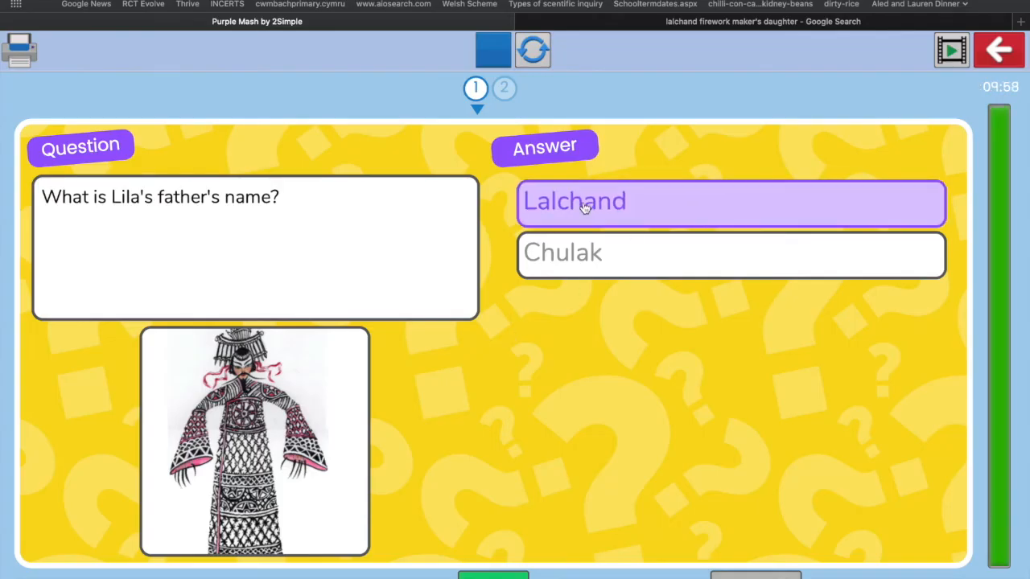
left_click(499, 576)
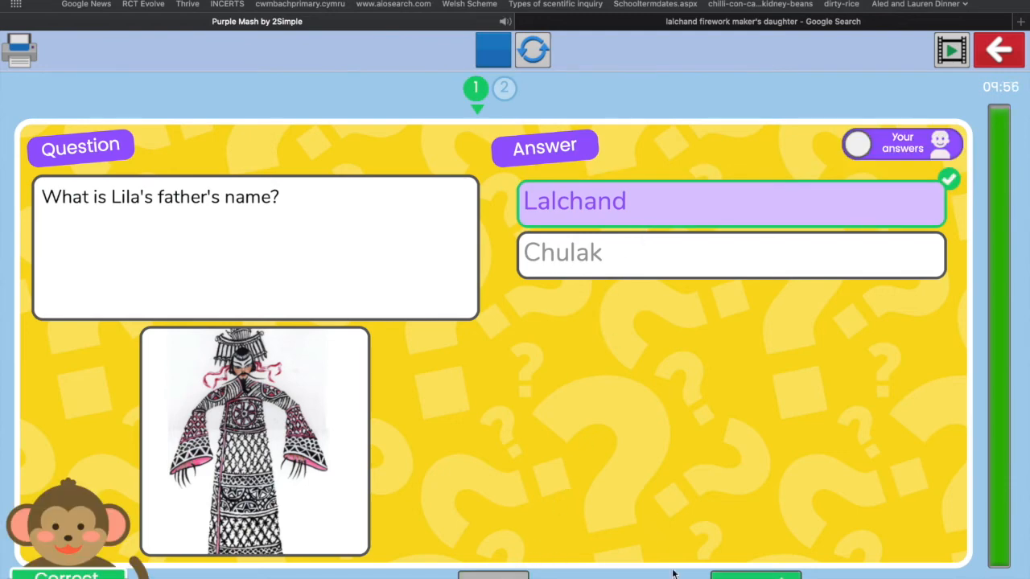
left_click(625, 224)
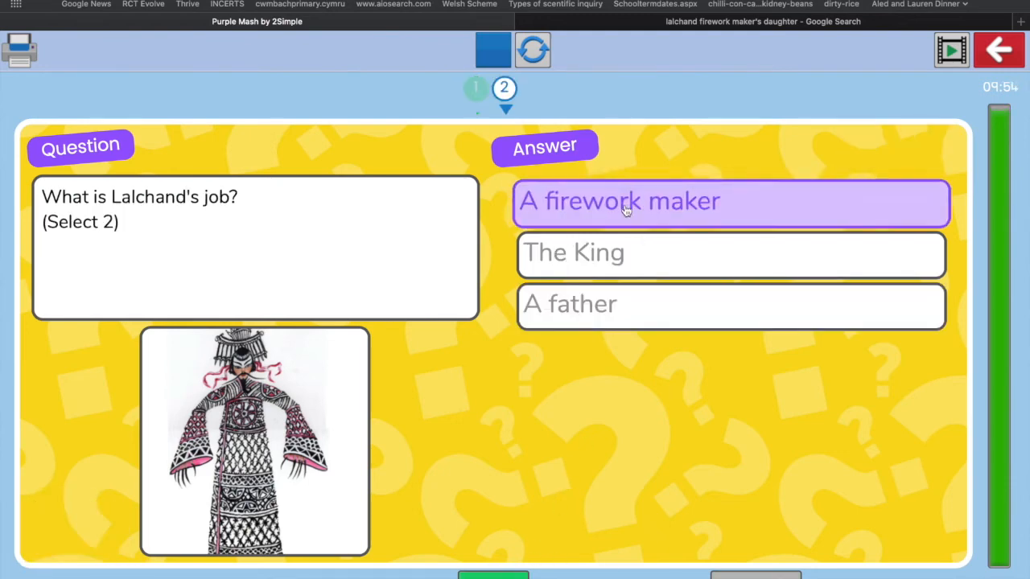
left_click(493, 576)
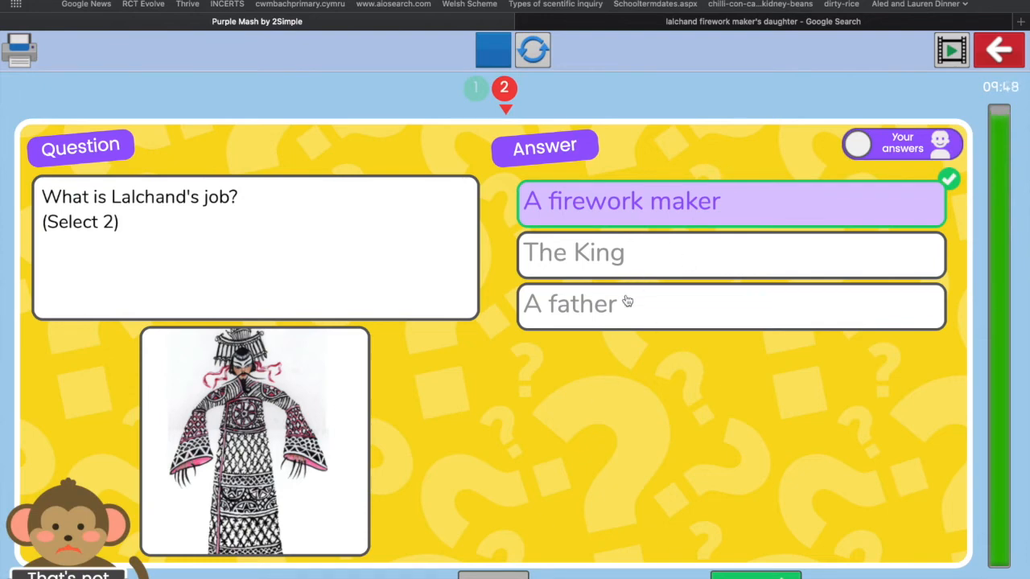
left_click(811, 573)
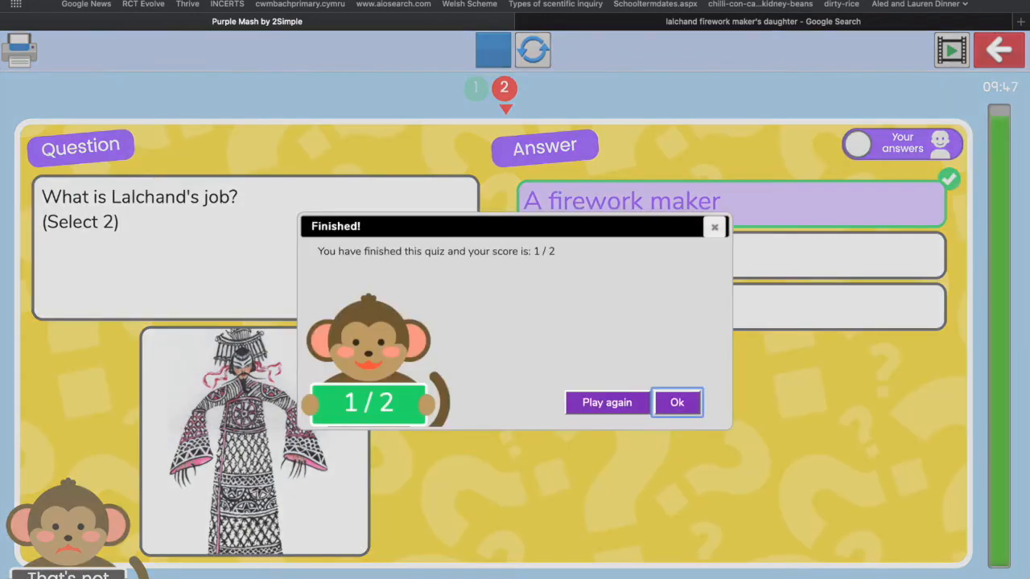
Step: Replay the quiz with "Lalchand" for question 1 and "The King" plus "A father" for question 2, and return to the editor
left_click(604, 403)
left_click(454, 338)
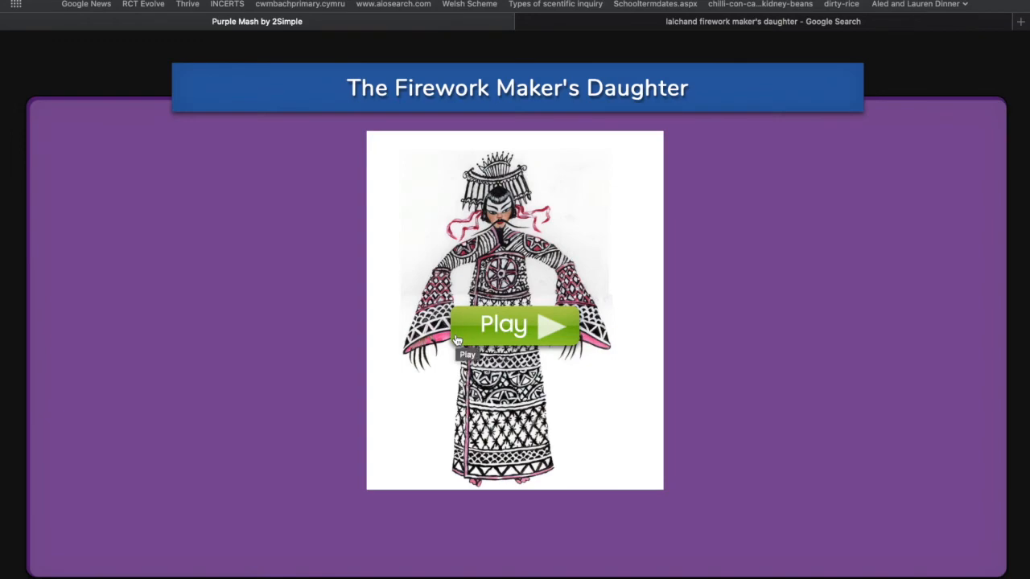
left_click(501, 330)
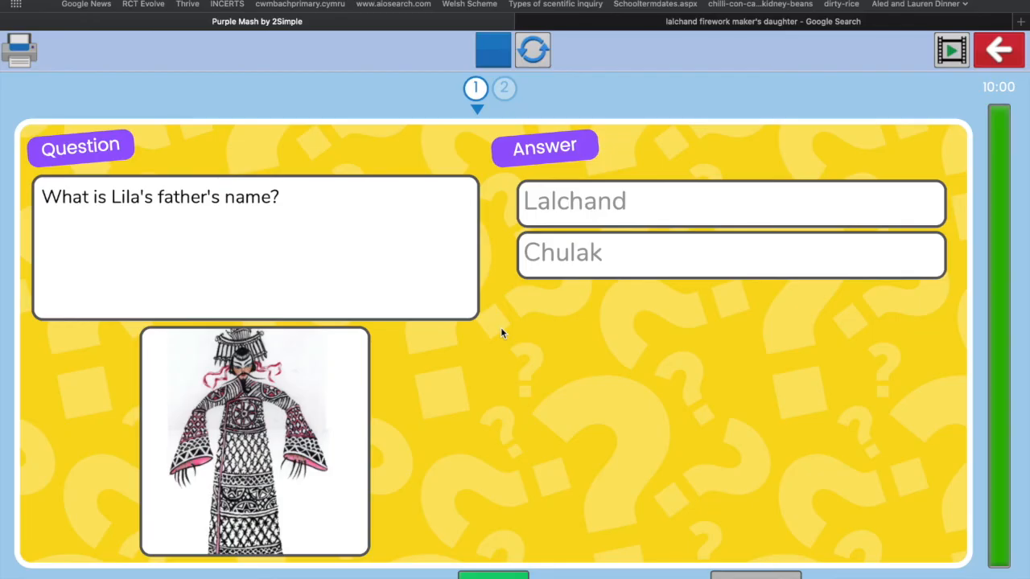
left_click(571, 215)
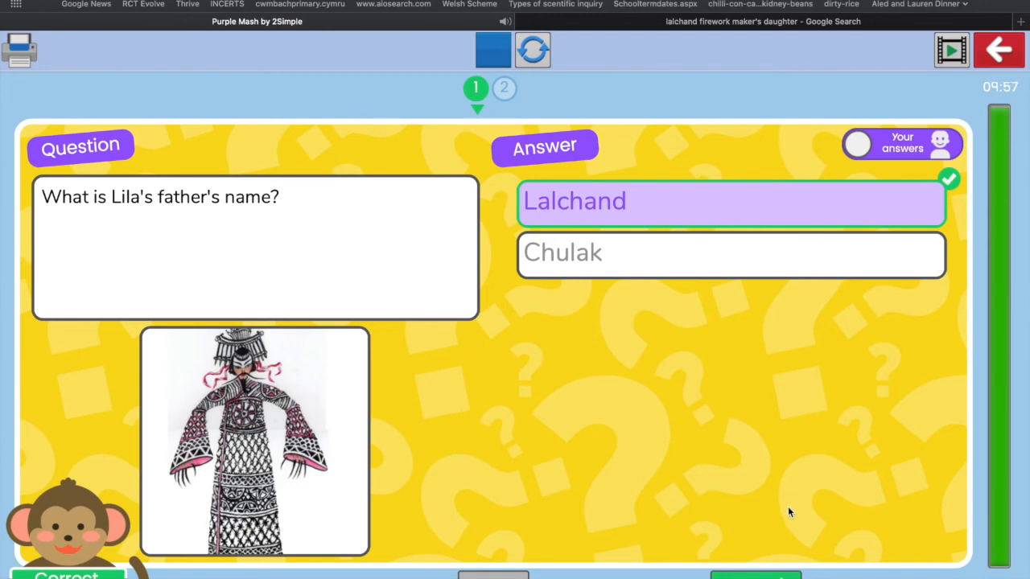
left_click(606, 252)
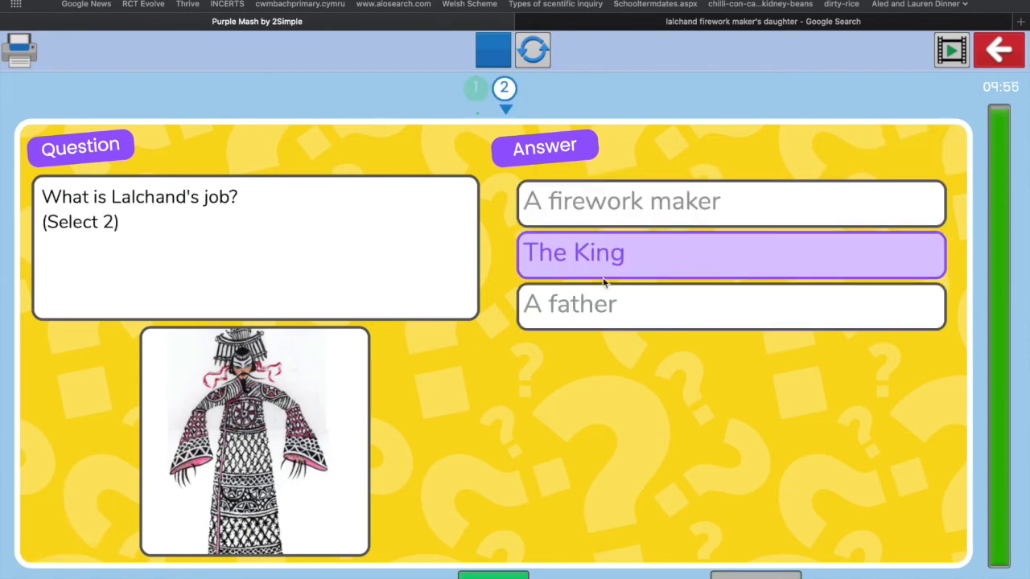
left_click(605, 304)
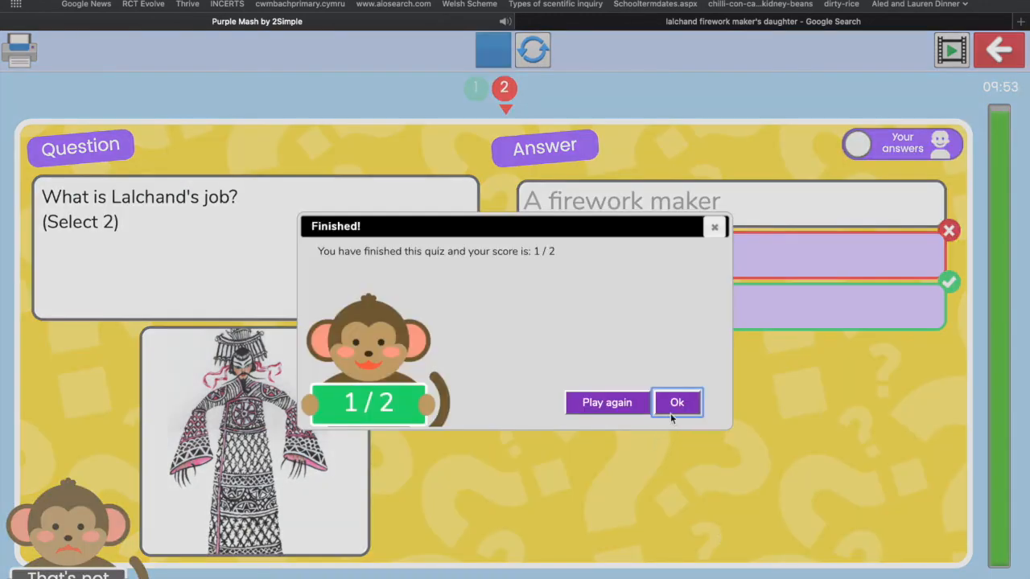
left_click(674, 408)
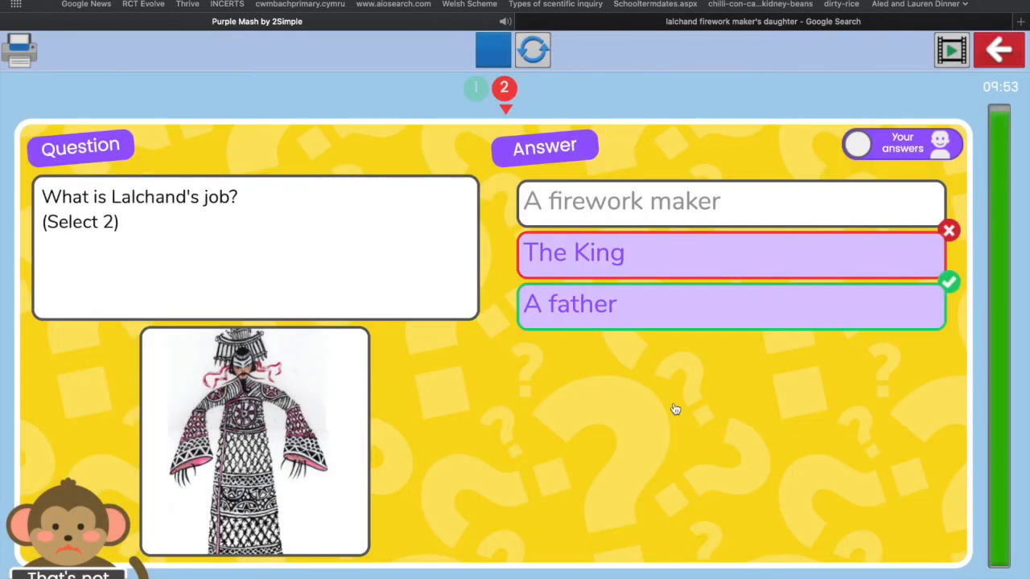
left_click(996, 52)
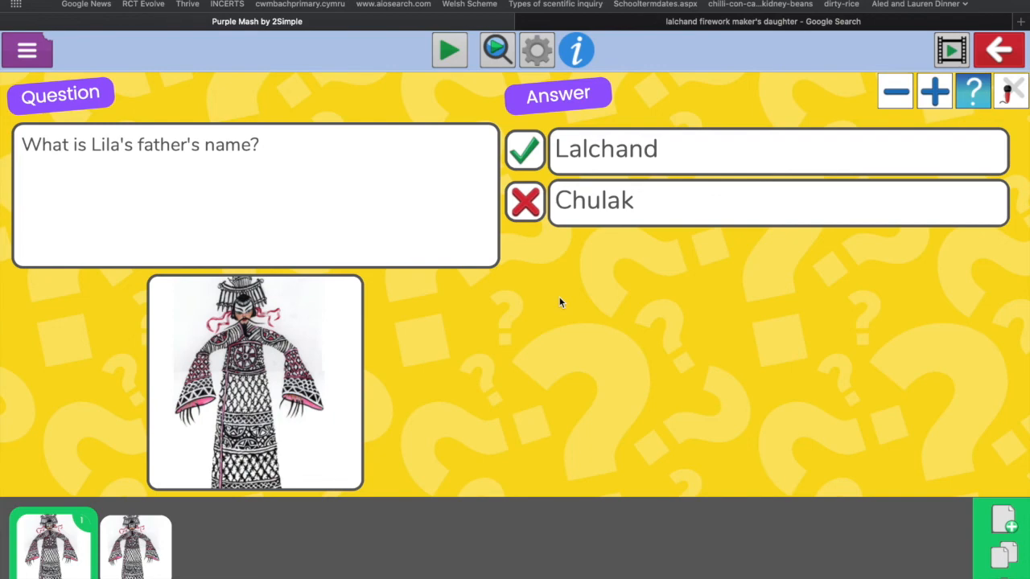
Step: Start sharing the quiz and save it in My Work as "Firework Maker Chapter 1 Quiz"
left_click(27, 51)
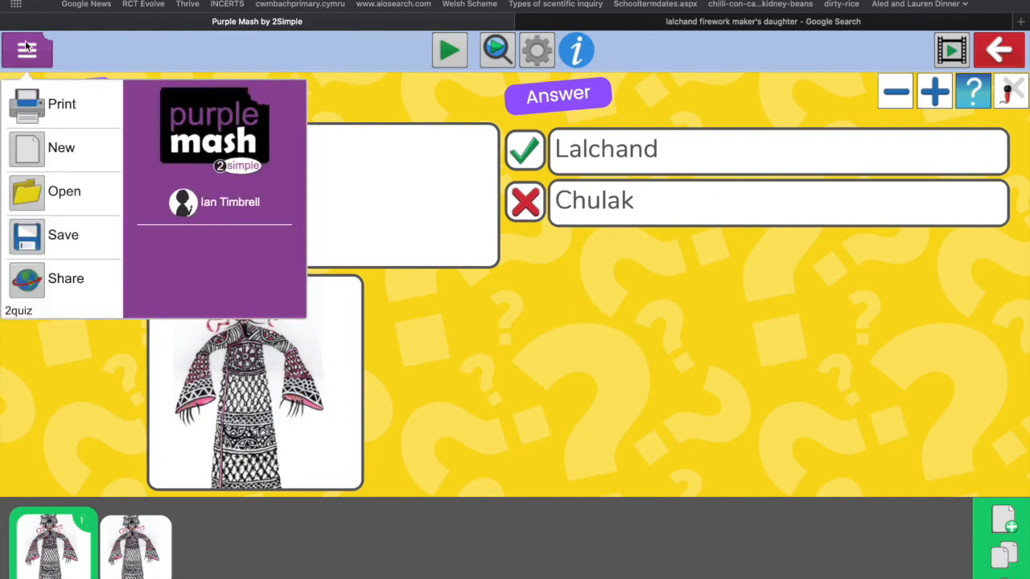
left_click(63, 280)
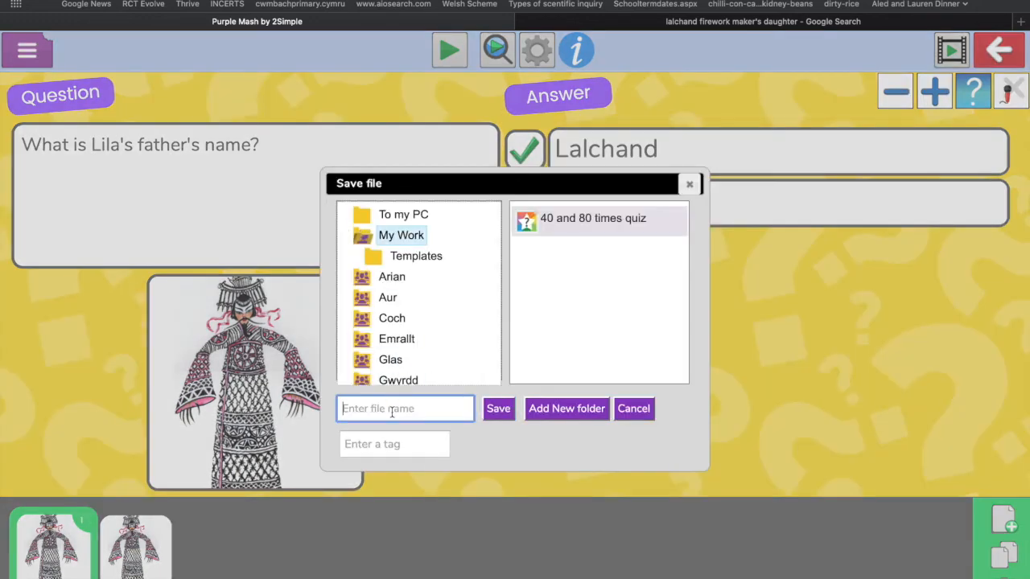
type("Firework Maker Cha")
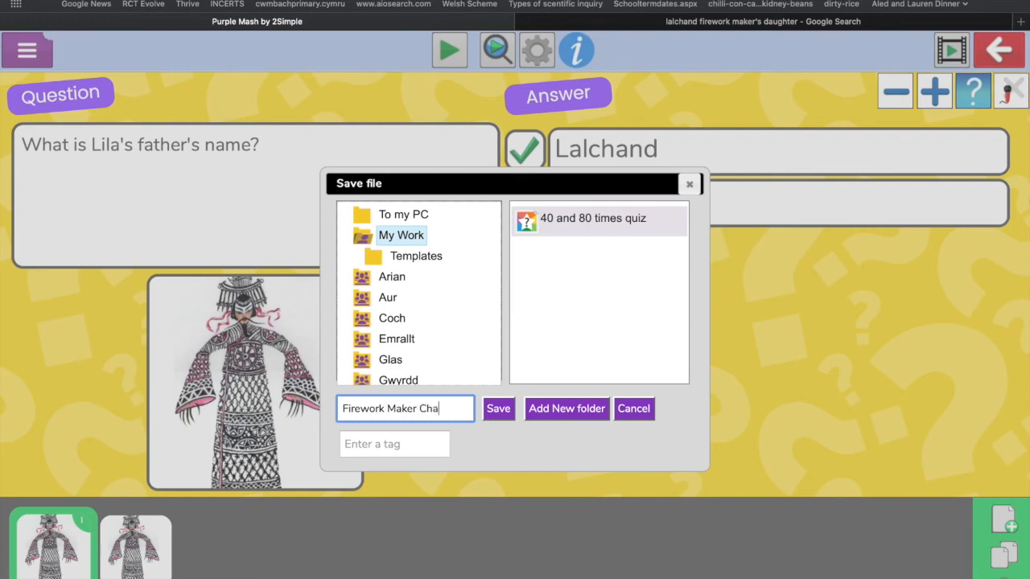
type("pter 1 Quiz")
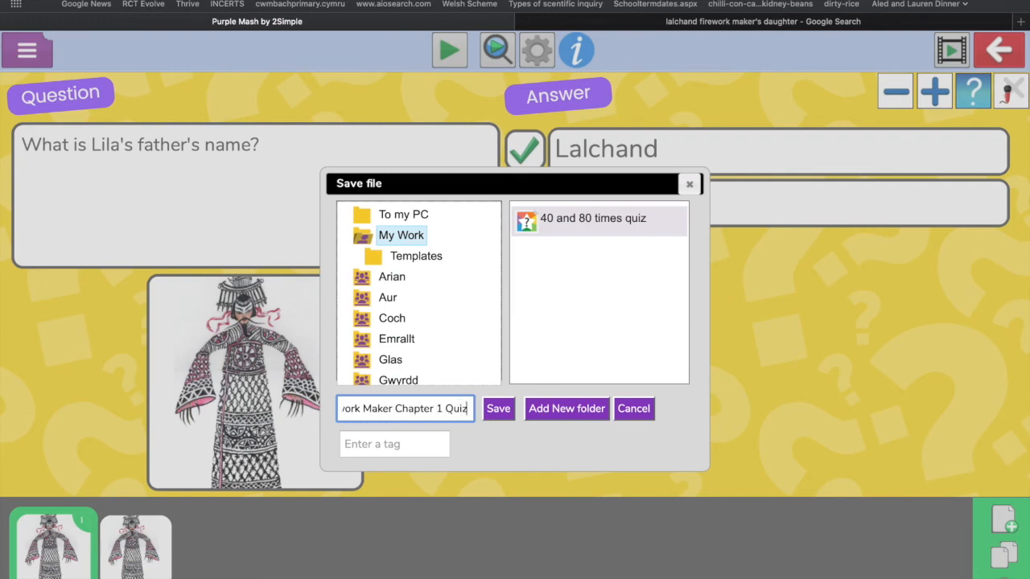
left_click(492, 417)
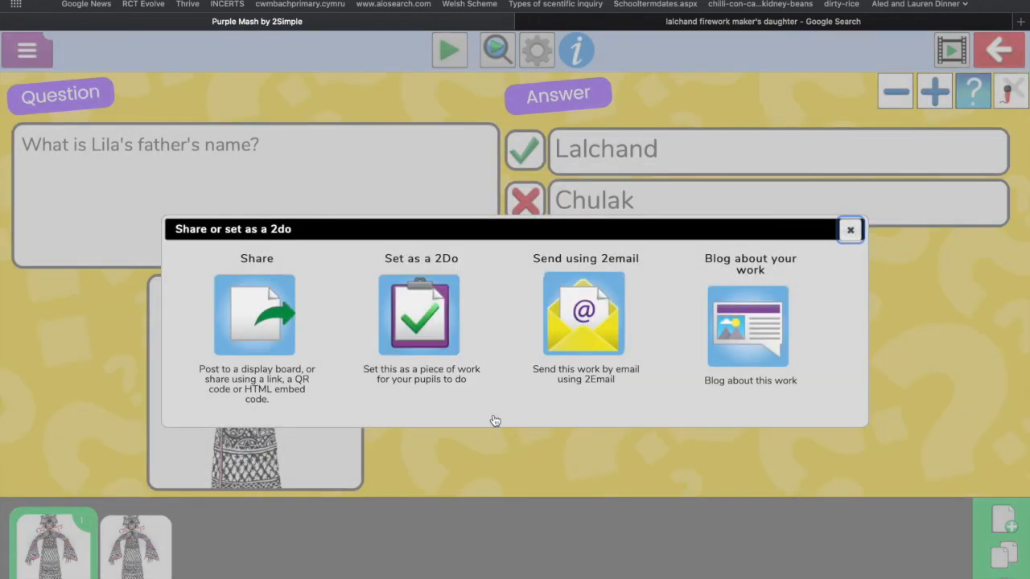
Step: Set the quiz as a 2Do titled "Firework Maker Chapter 1" with the description "Read the chapter and complete the questions"
left_click(438, 328)
left_click(475, 232)
type("Firework Maker Chjapter 1")
key("Tab")
type("Core")
key("BackSpace")
key("BackSpace")
key("BackSpace")
key("BackSpace")
type("Read the chapter and ")
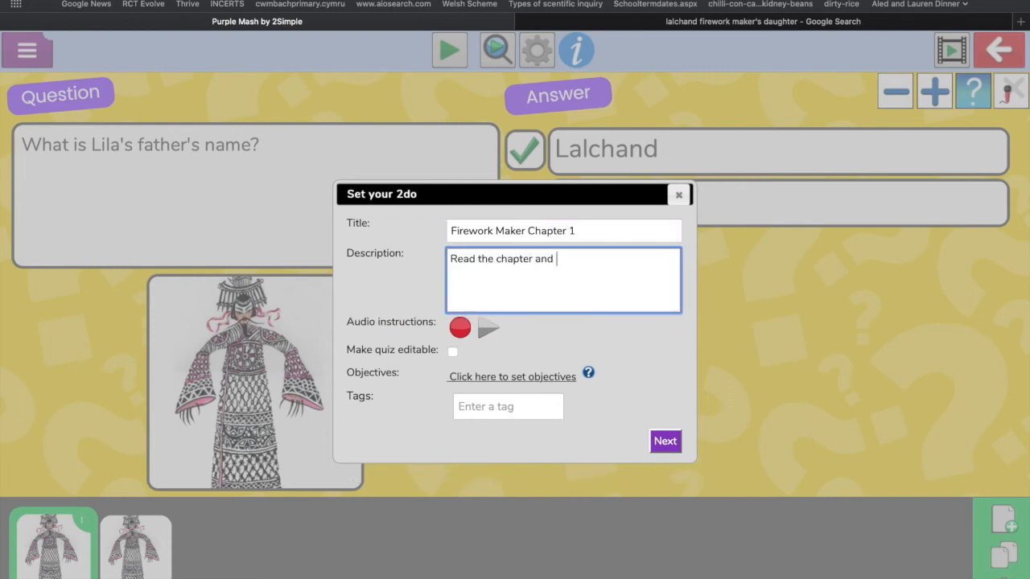
type("complete the questions")
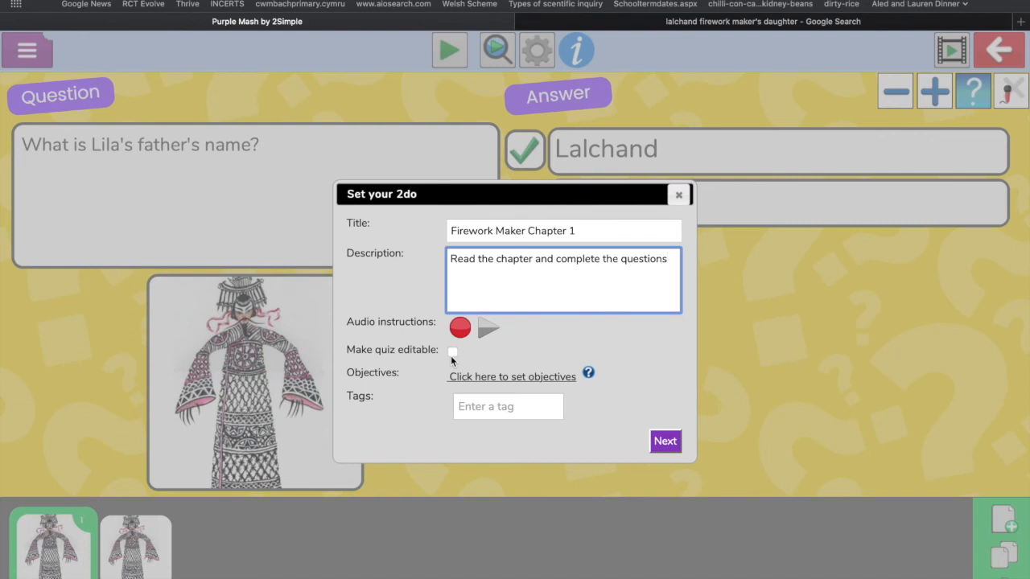
Step: Keep the quiz non-editable and the 2Do dates blank, assign the 2Do to the Arian class and set it
left_click(452, 352)
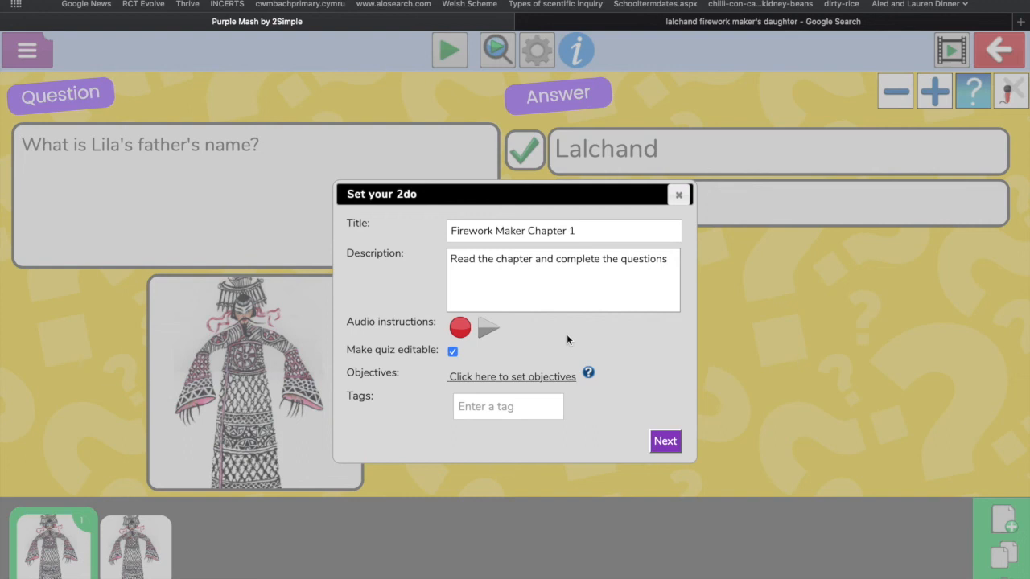
left_click(452, 352)
left_click(667, 442)
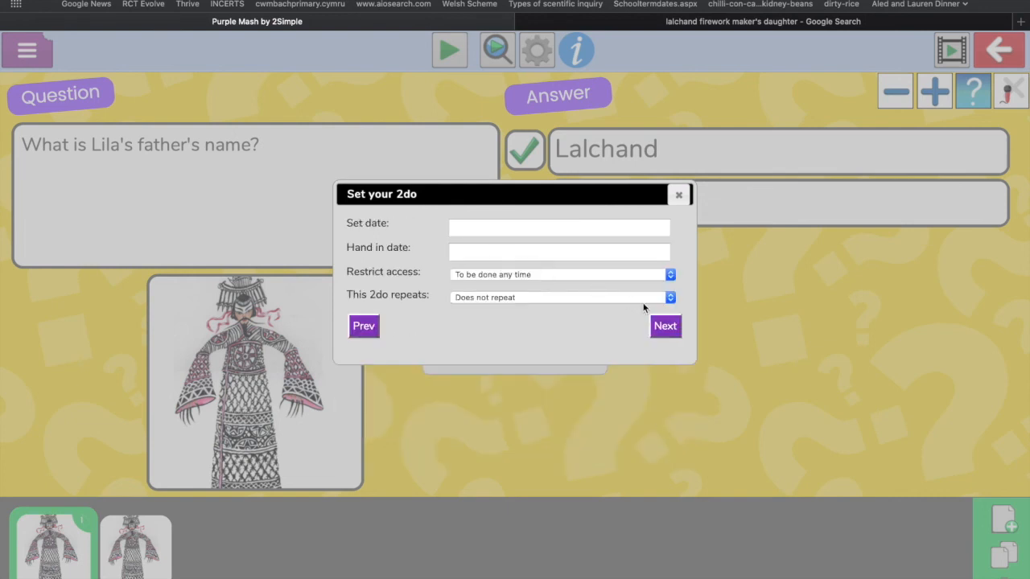
left_click(662, 327)
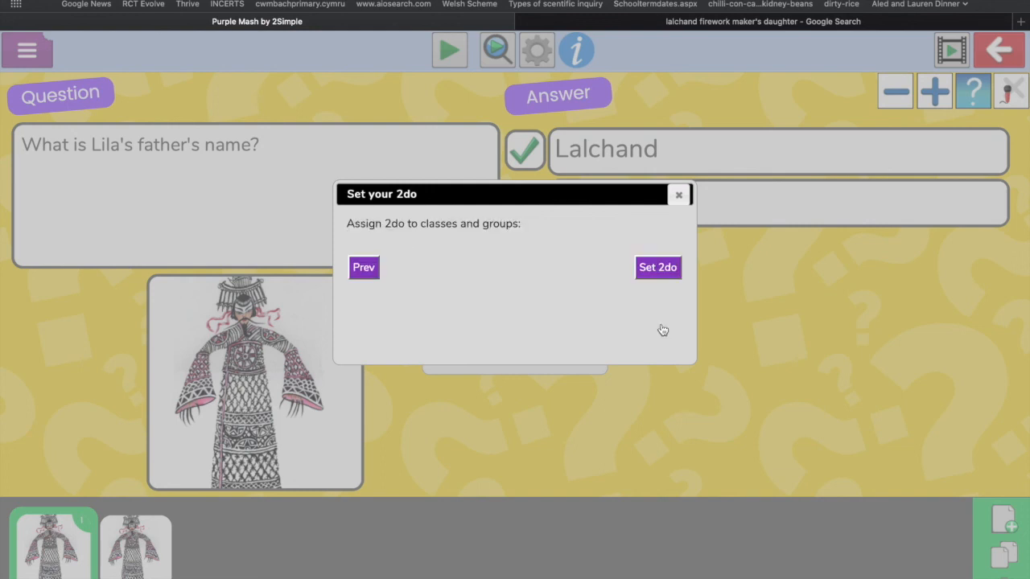
left_click(358, 251)
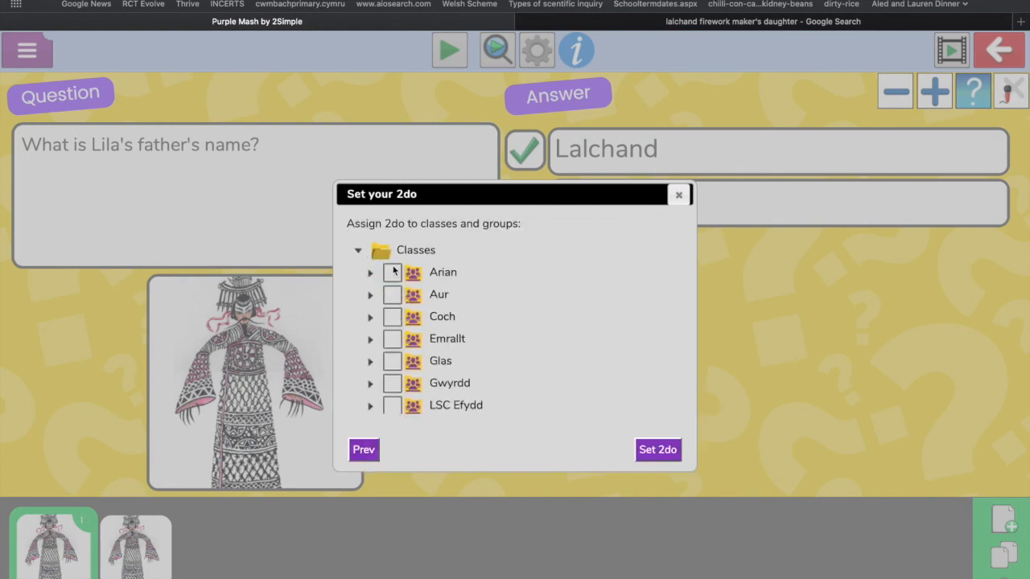
left_click(393, 272)
left_click(655, 464)
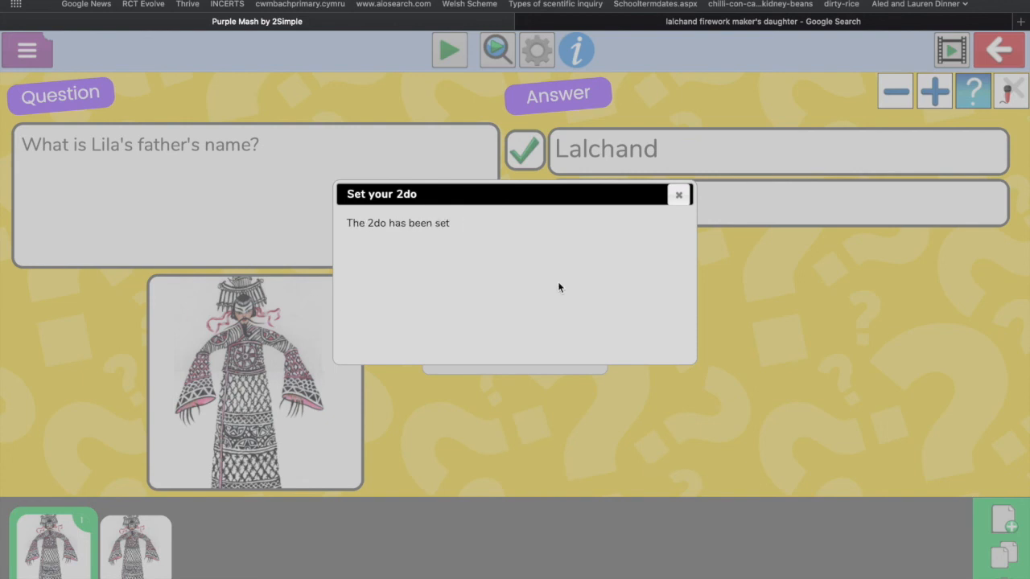
left_click(679, 196)
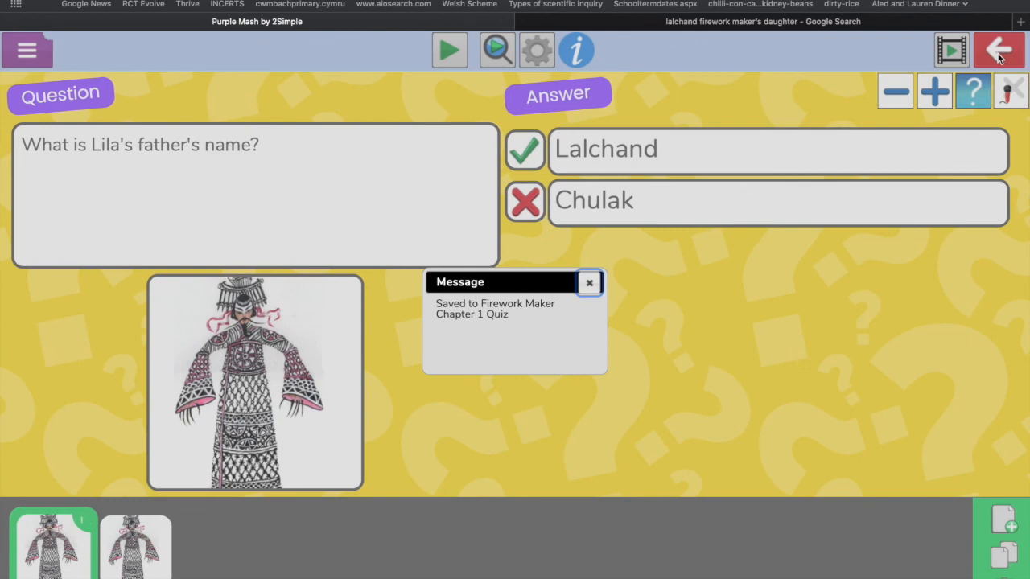
left_click(590, 283)
Step: Exit the quiz editor without saving again and open the list of 2Dos
left_click(997, 53)
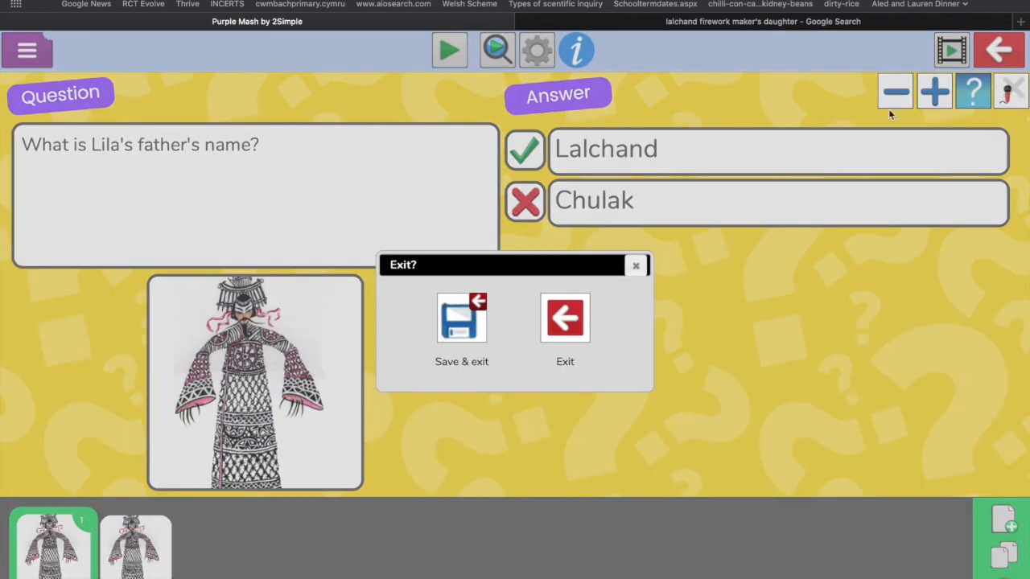
left_click(569, 333)
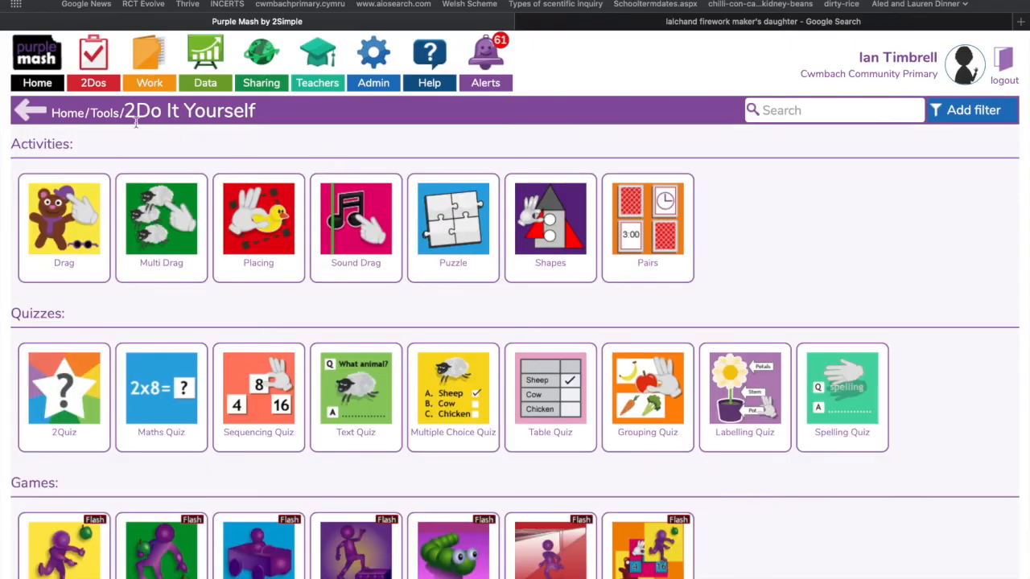
left_click(103, 87)
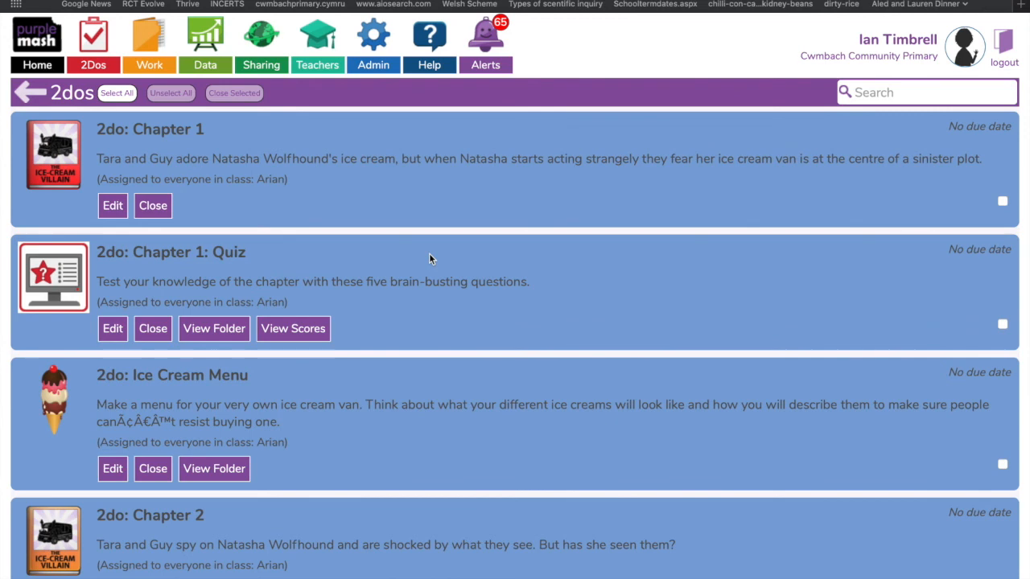